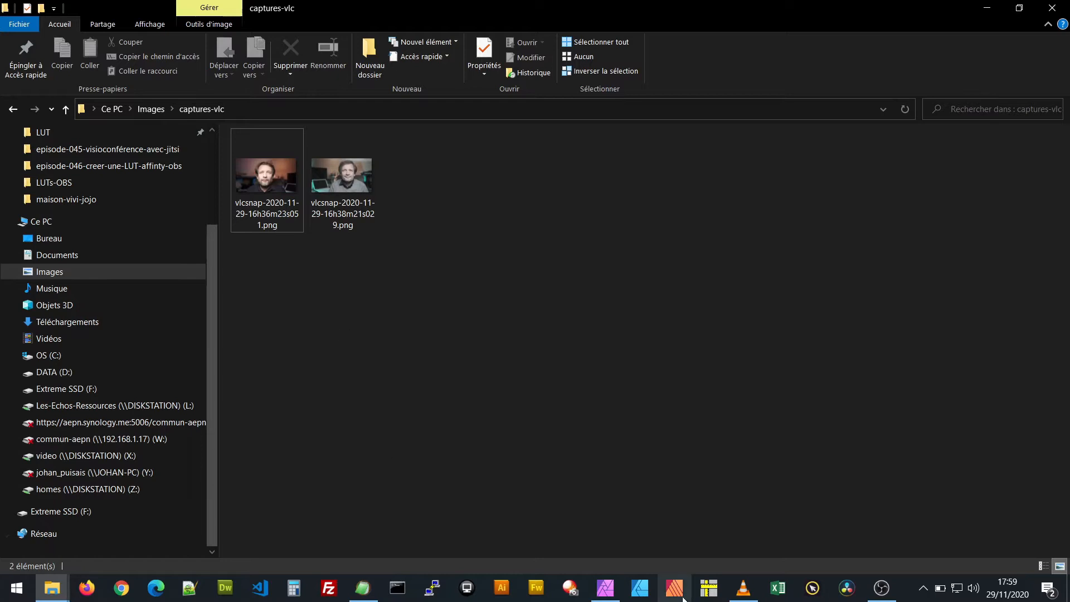
Open the video C0505.MP4 from the episode-026-jp--30-03-2020 folder in VLC
click(52, 587)
click(386, 529)
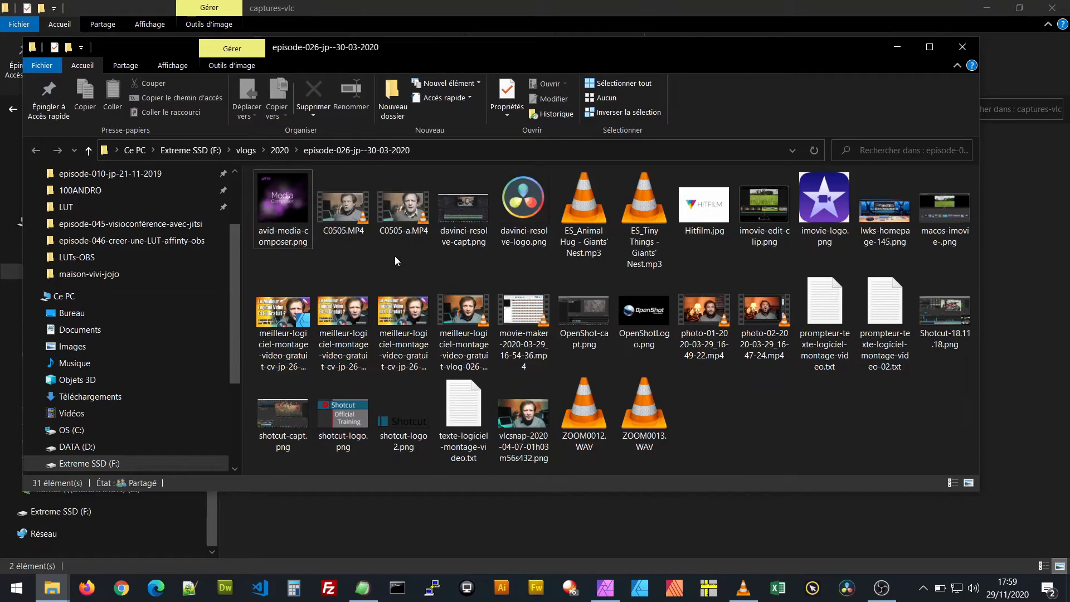
click(344, 212)
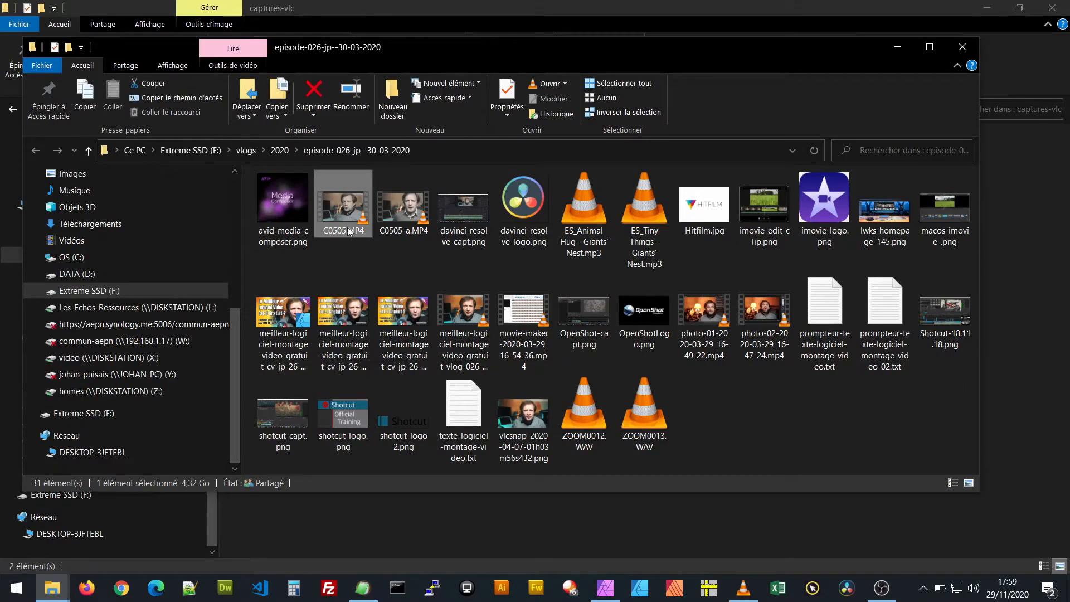
right_click(347, 215)
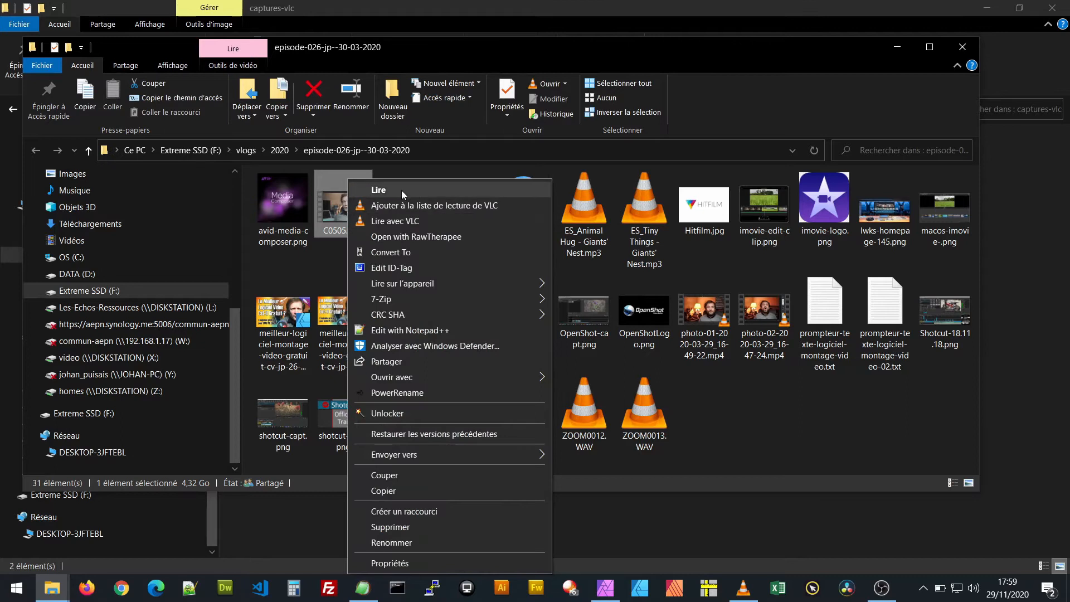
click(403, 221)
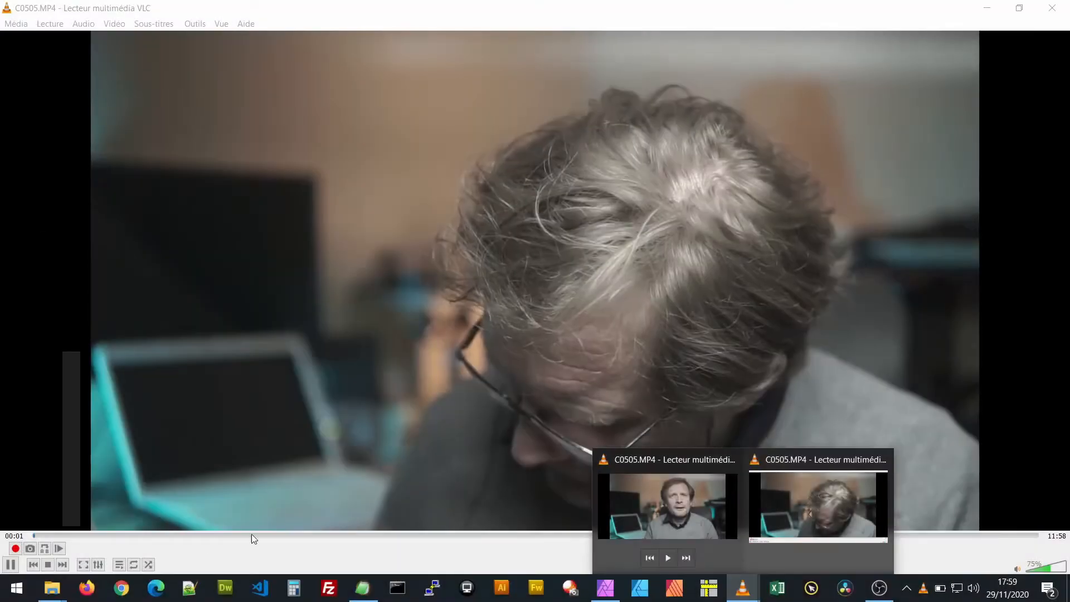
Pause the video at 00:17, where the presenter faces the camera, and take a snapshot of that frame
click(51, 535)
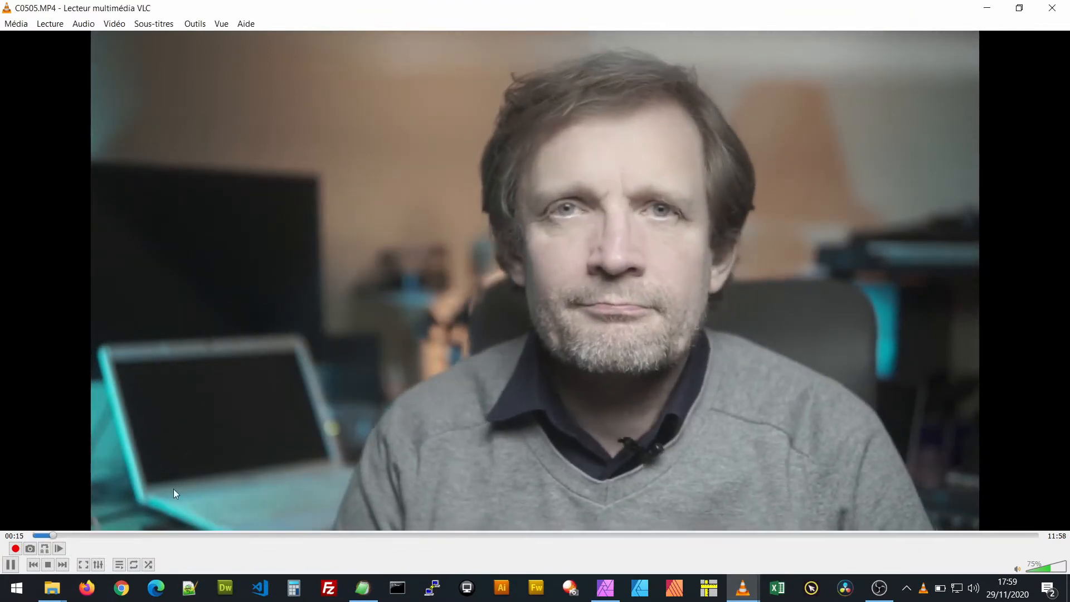
key(space)
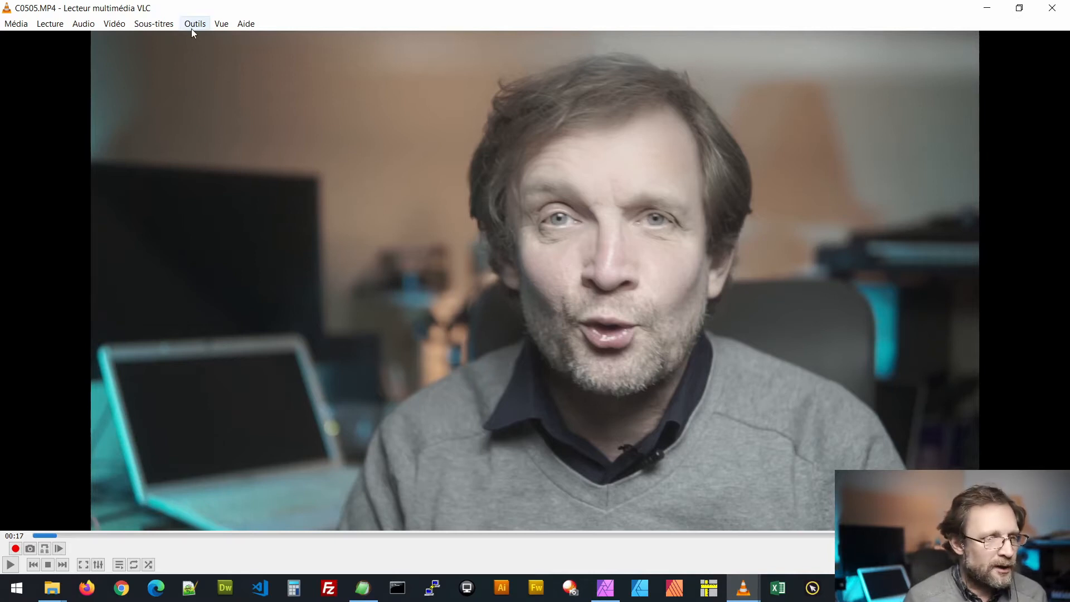
click(114, 24)
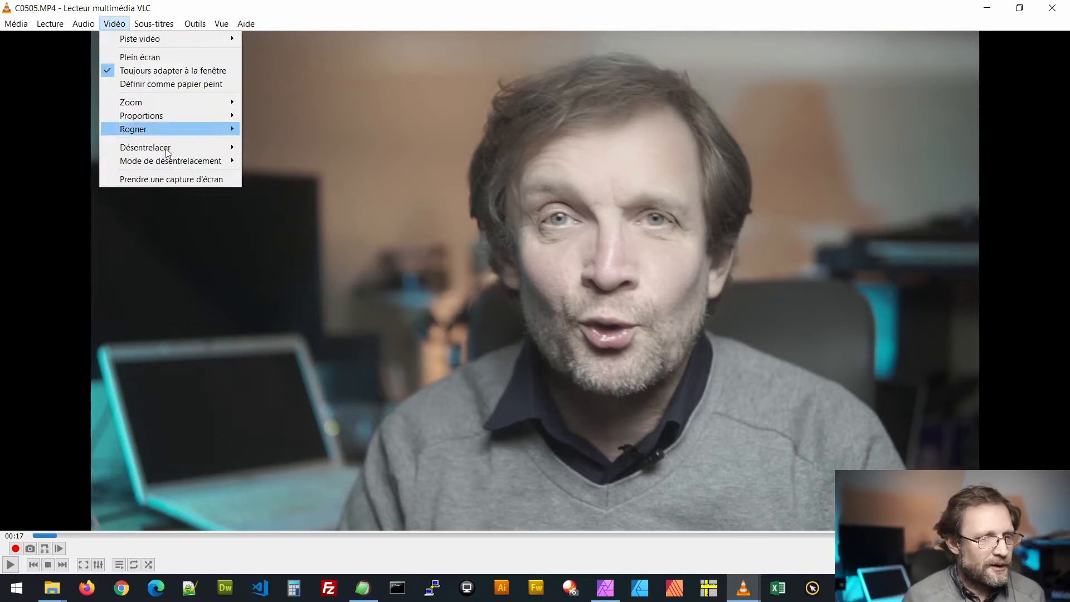
click(152, 179)
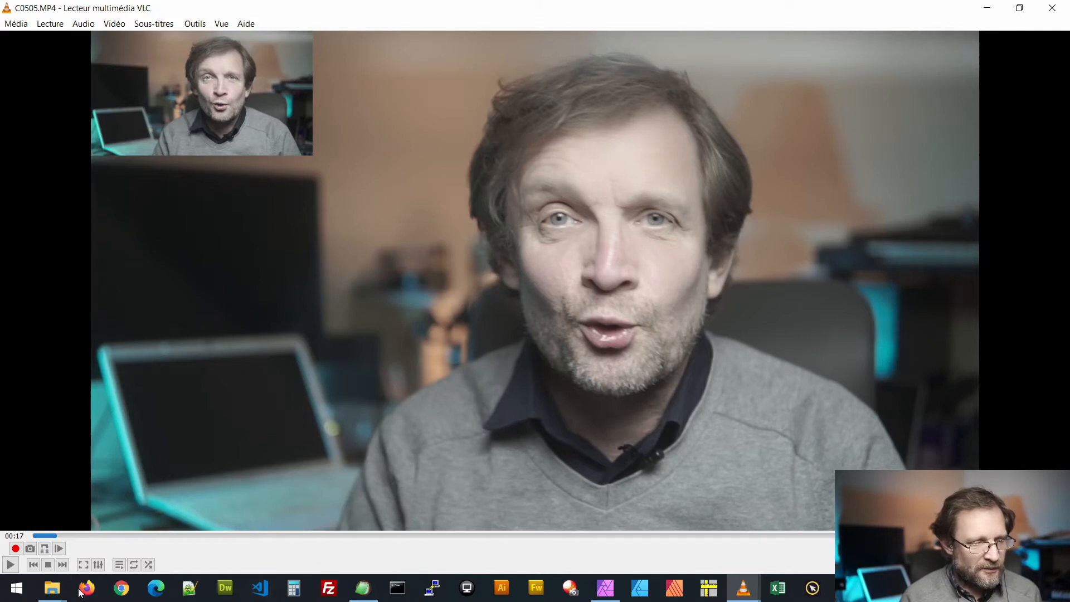
click(53, 594)
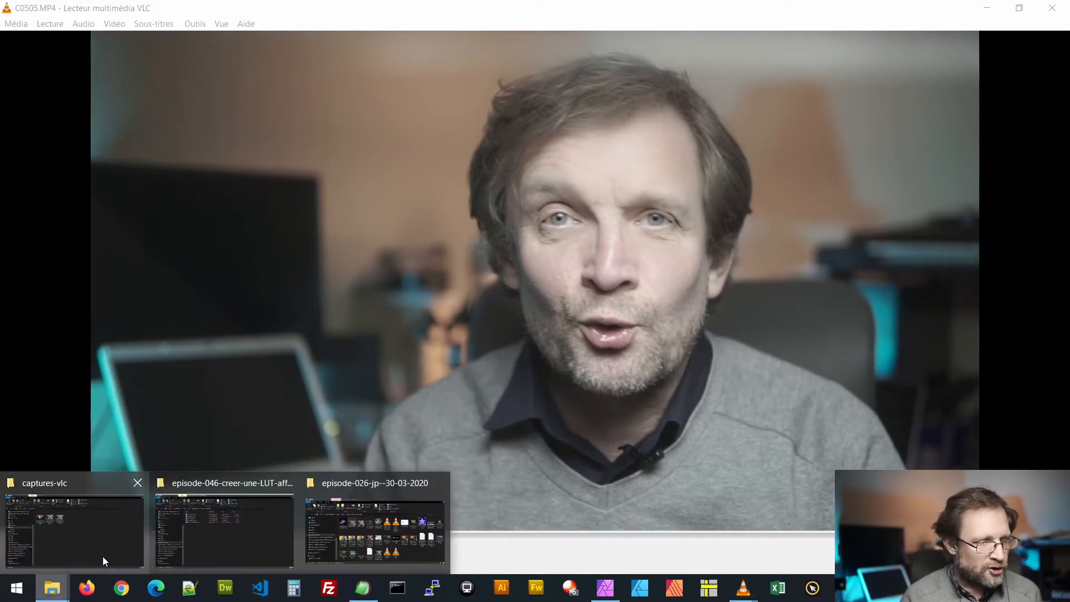
click(86, 534)
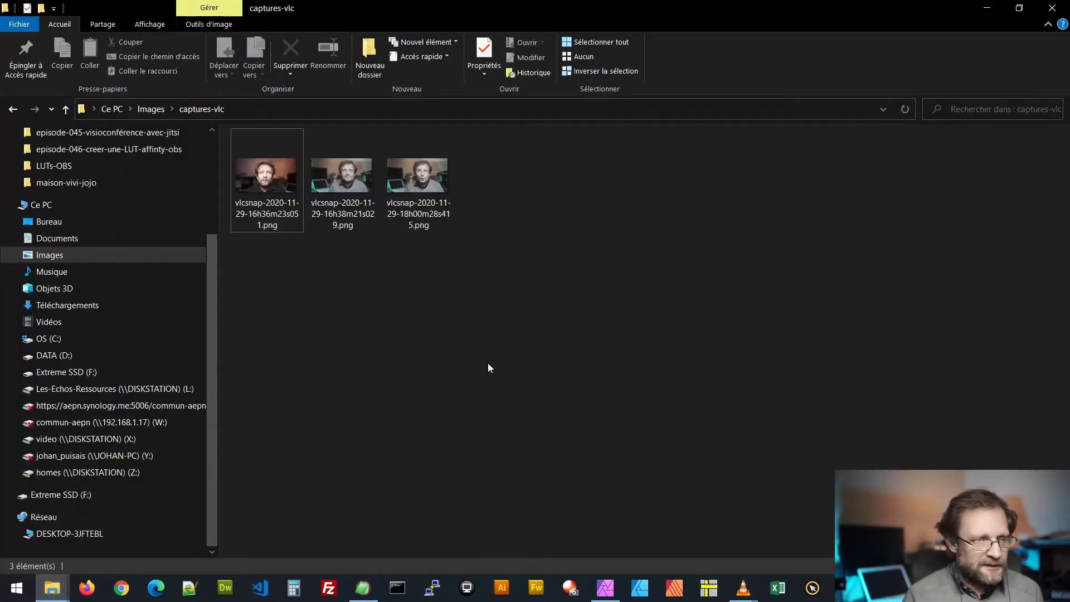
click(419, 174)
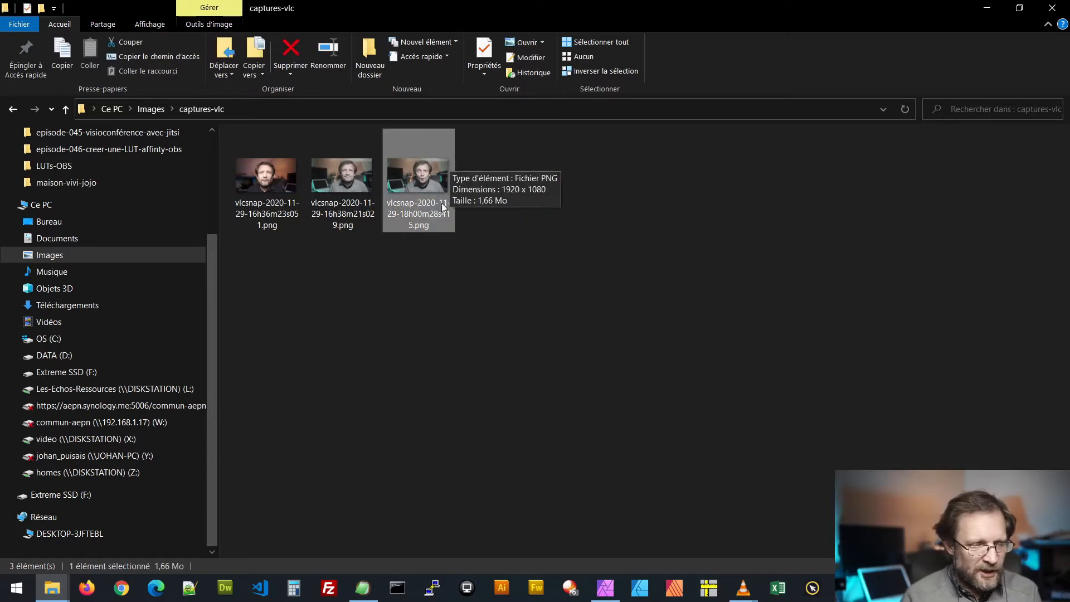
right_click(416, 176)
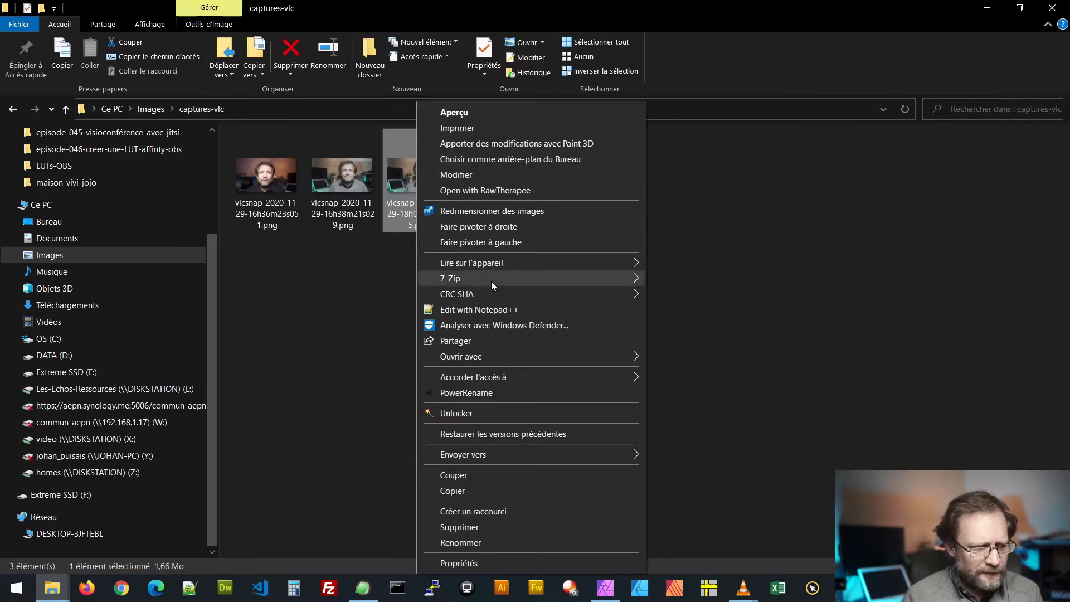
mouse_move(583, 363)
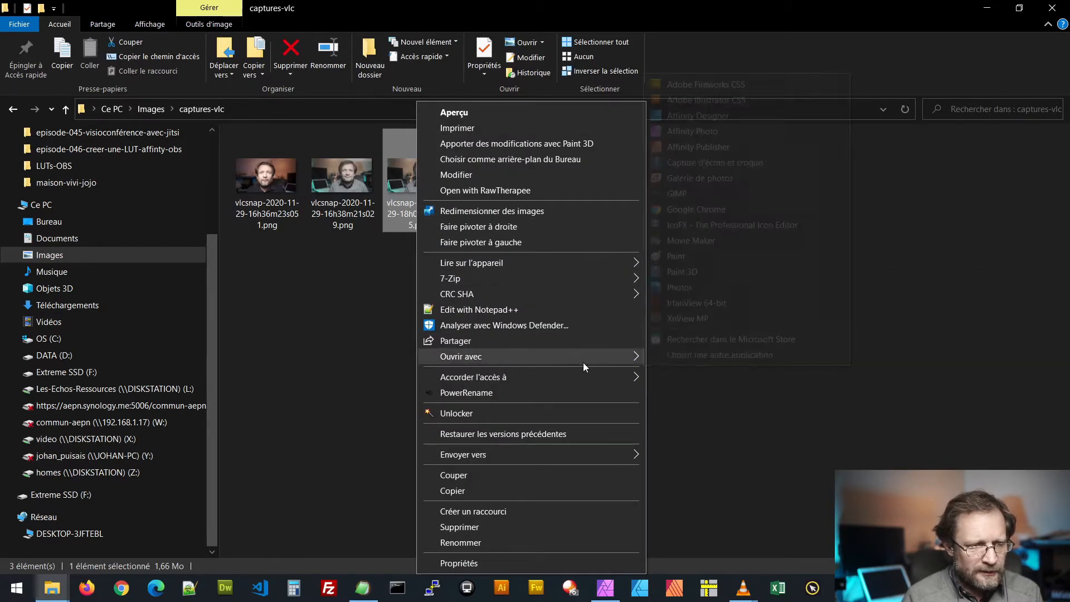
click(705, 131)
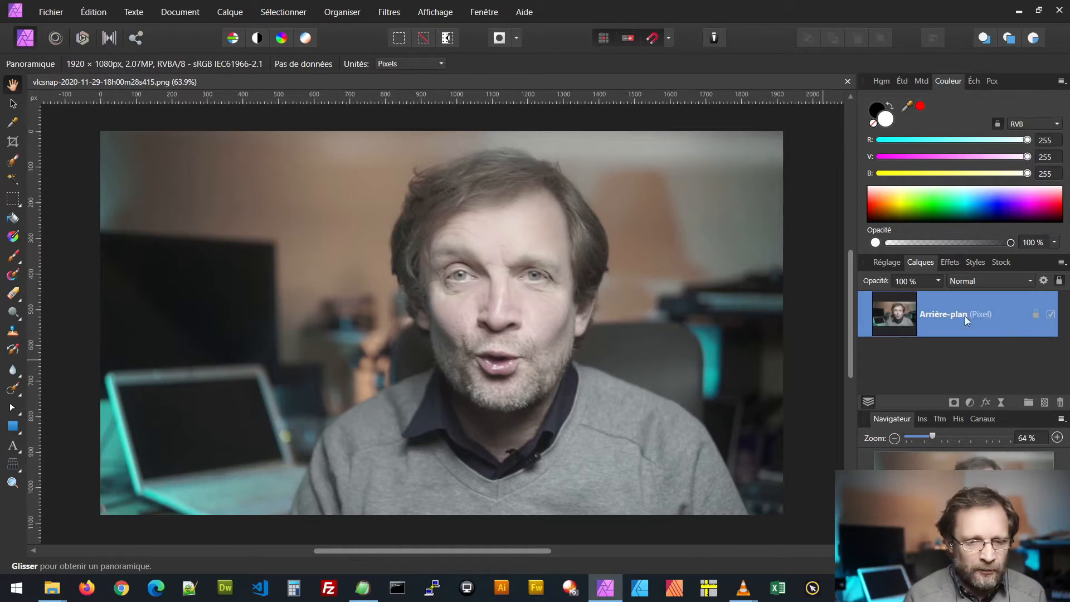
Add a Vibrance adjustment above the background layer with vibrance at 57 % and a clearly raised saturation
click(970, 402)
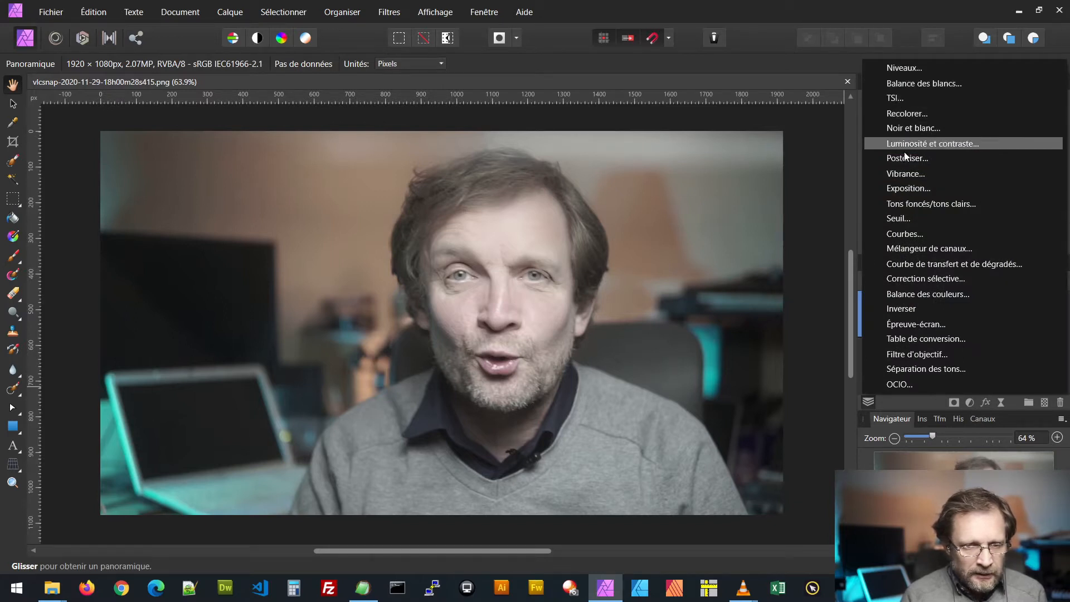
click(908, 173)
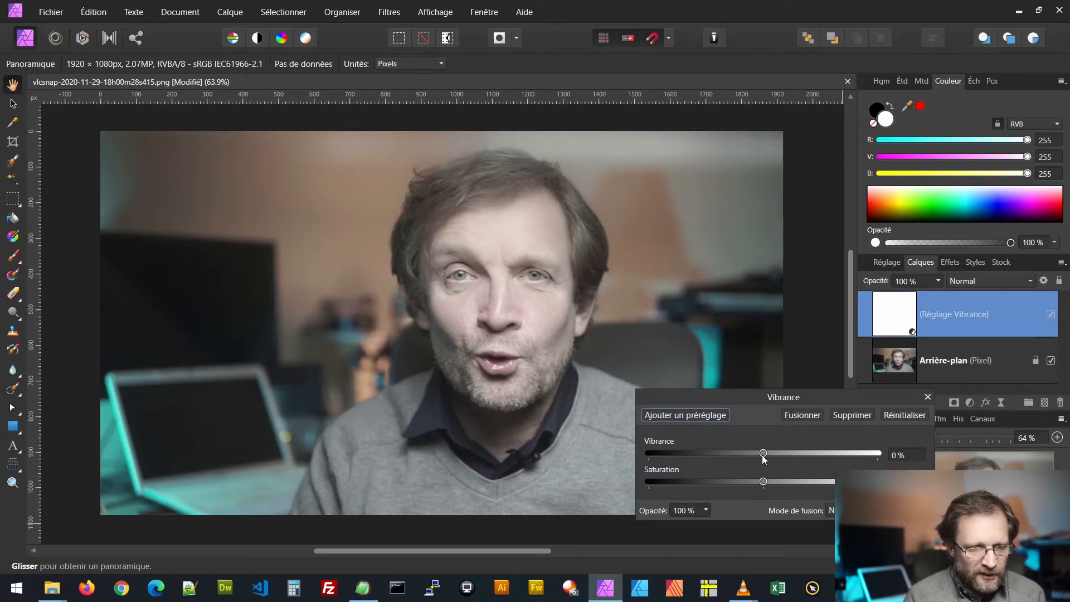
drag(764, 453, 824, 457)
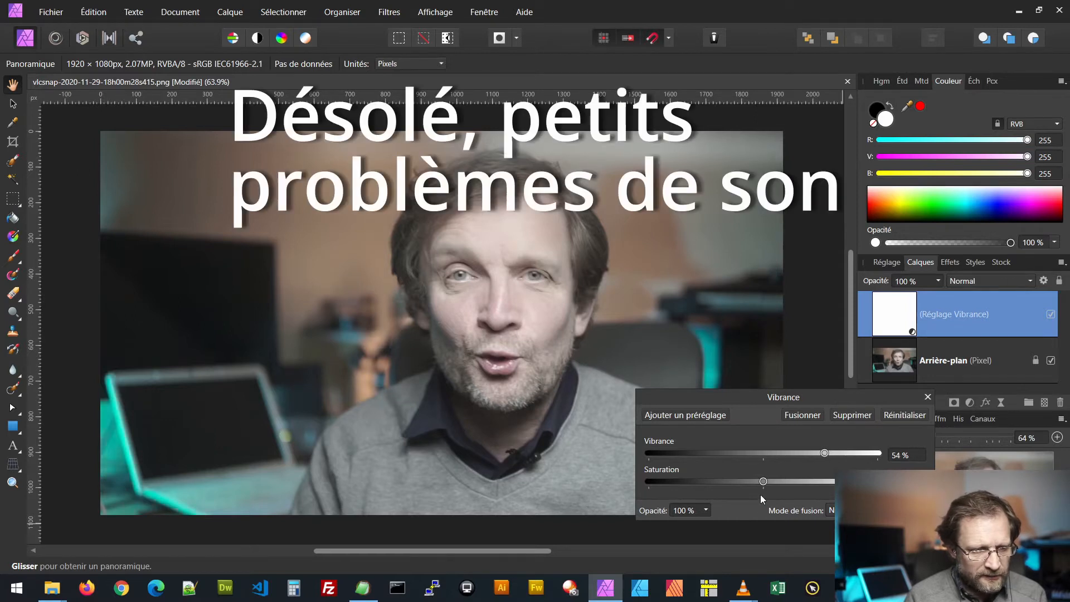
drag(764, 482, 870, 481)
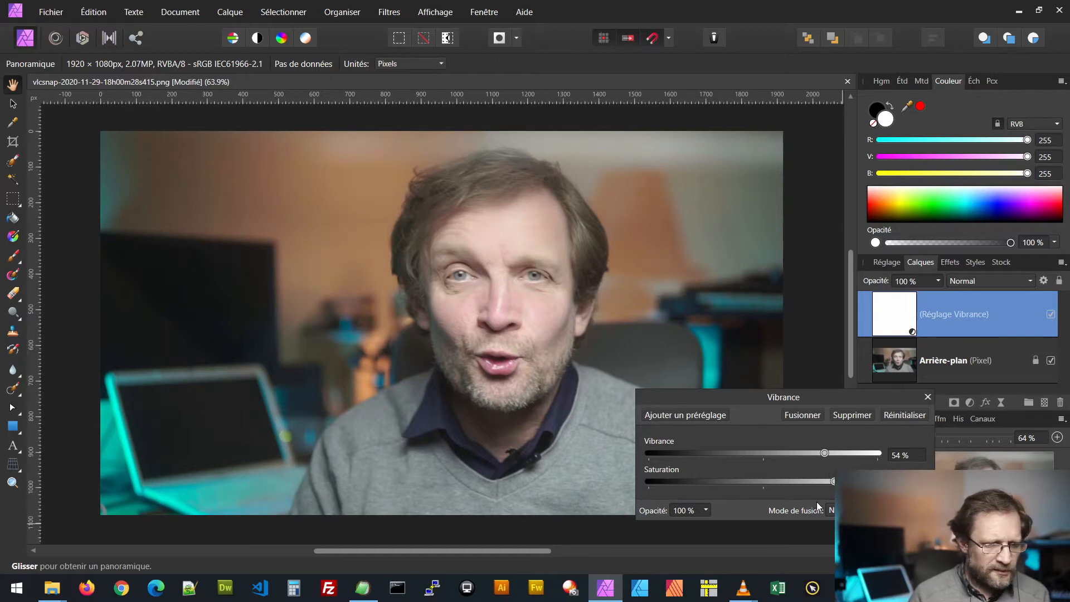
drag(834, 480, 832, 456)
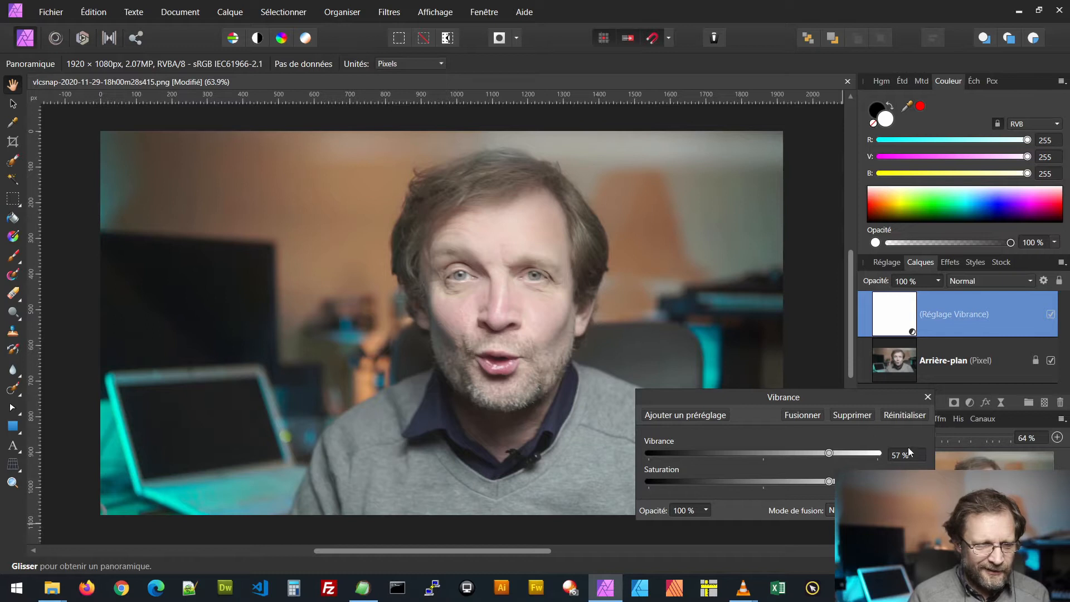
click(929, 397)
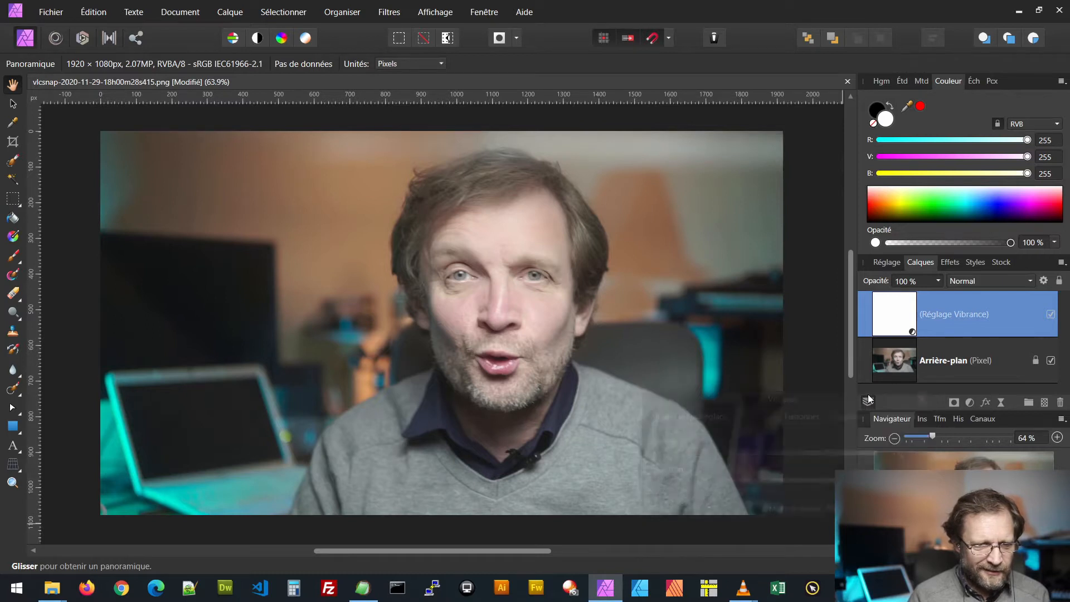
Compare the image with and without the Vibrance adjustment by toggling its visibility, leaving it visible
click(1050, 314)
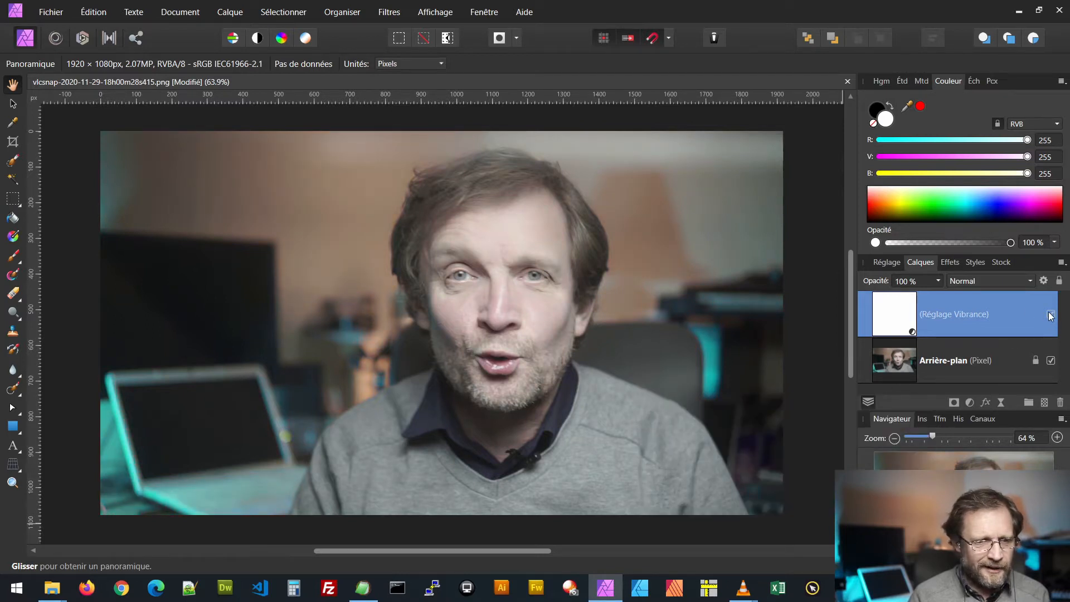
click(1051, 316)
click(1051, 317)
click(1051, 317)
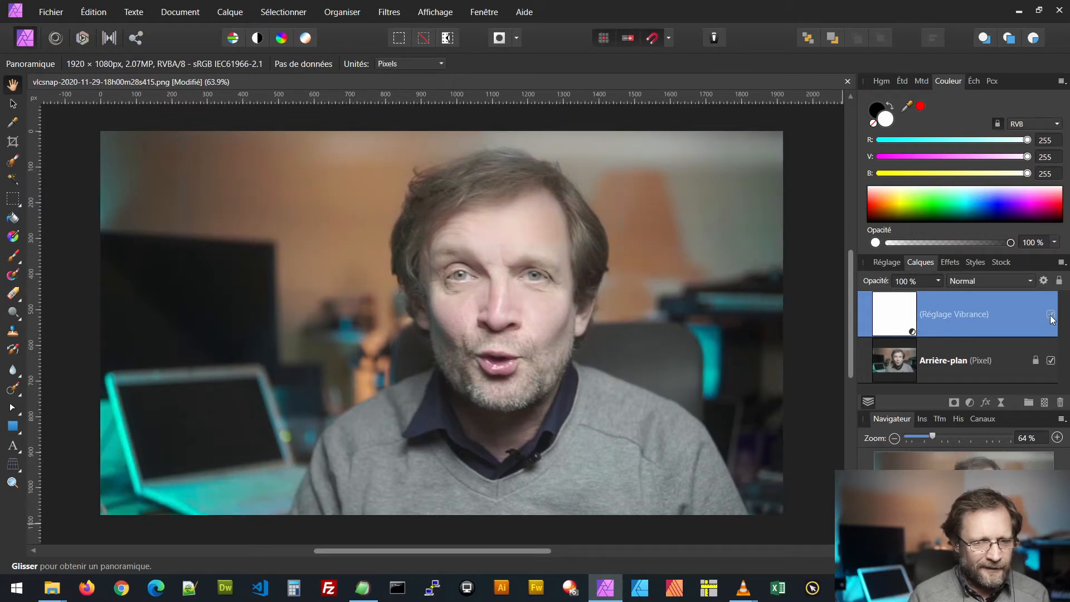
click(1052, 319)
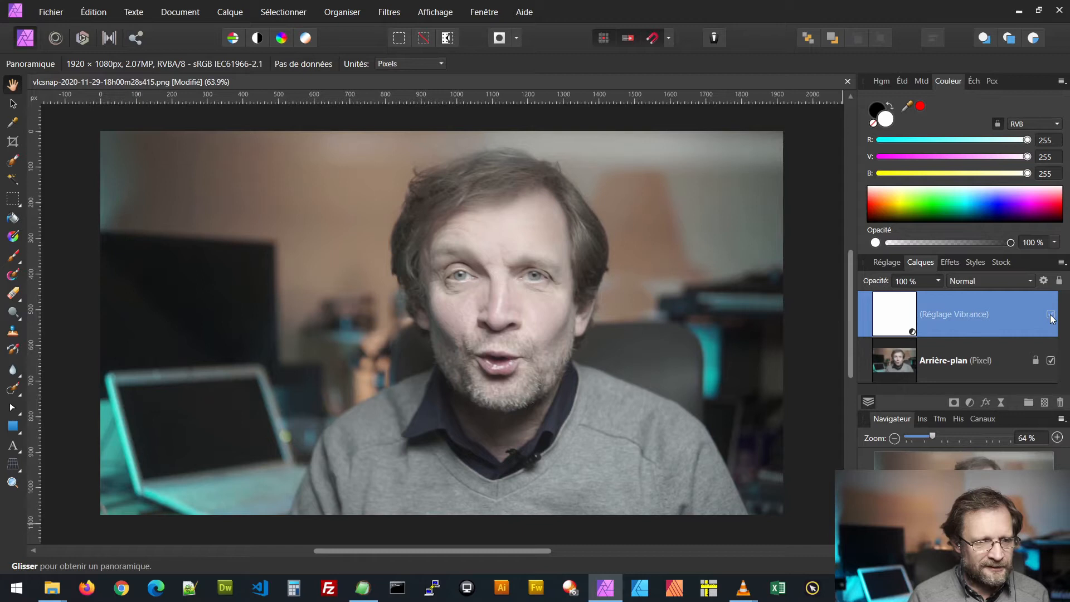
click(1052, 316)
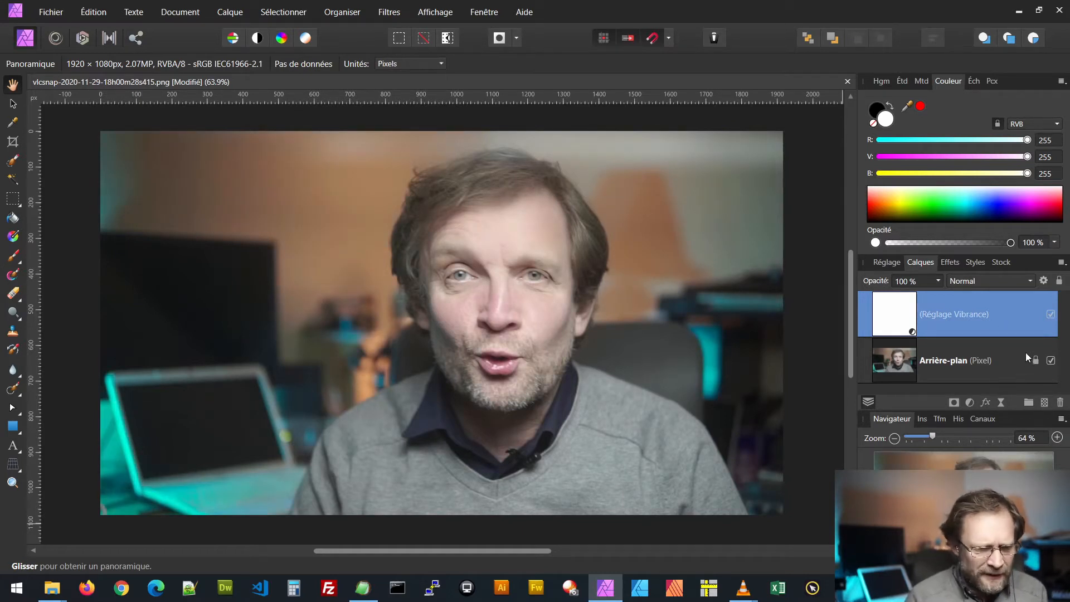
Add a Curves adjustment that slightly lowers the shadows at the lower quarter and holds the highlights near the original diagonal
click(970, 404)
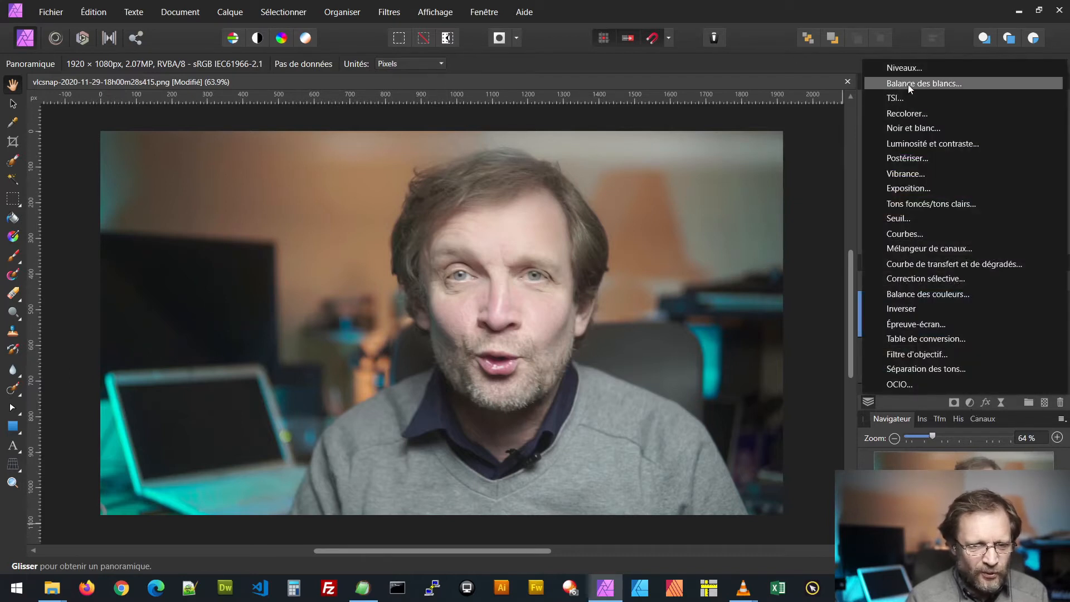
click(914, 234)
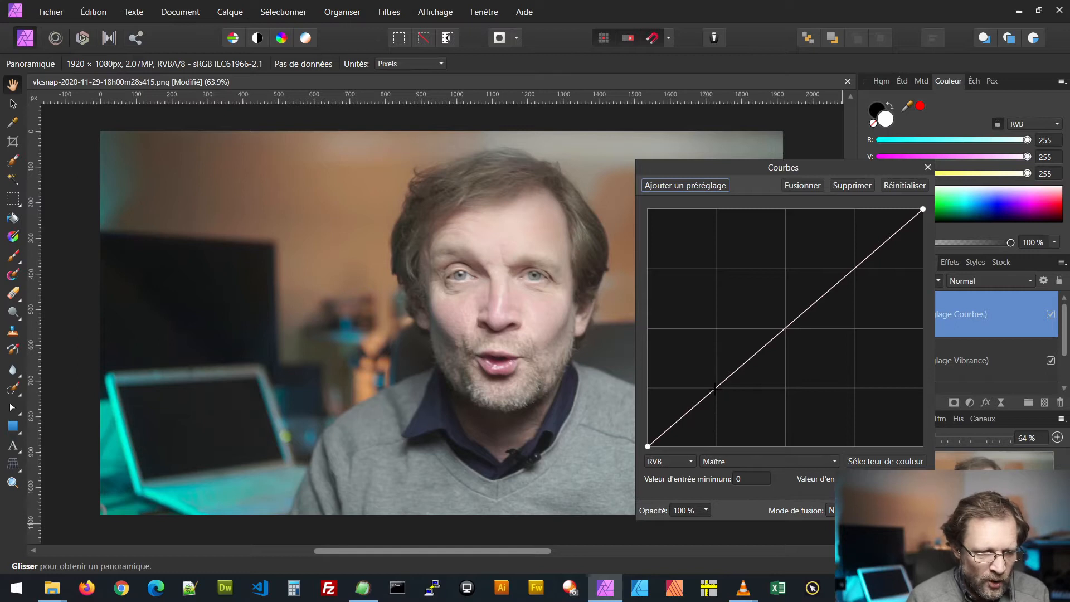
drag(715, 388, 723, 398)
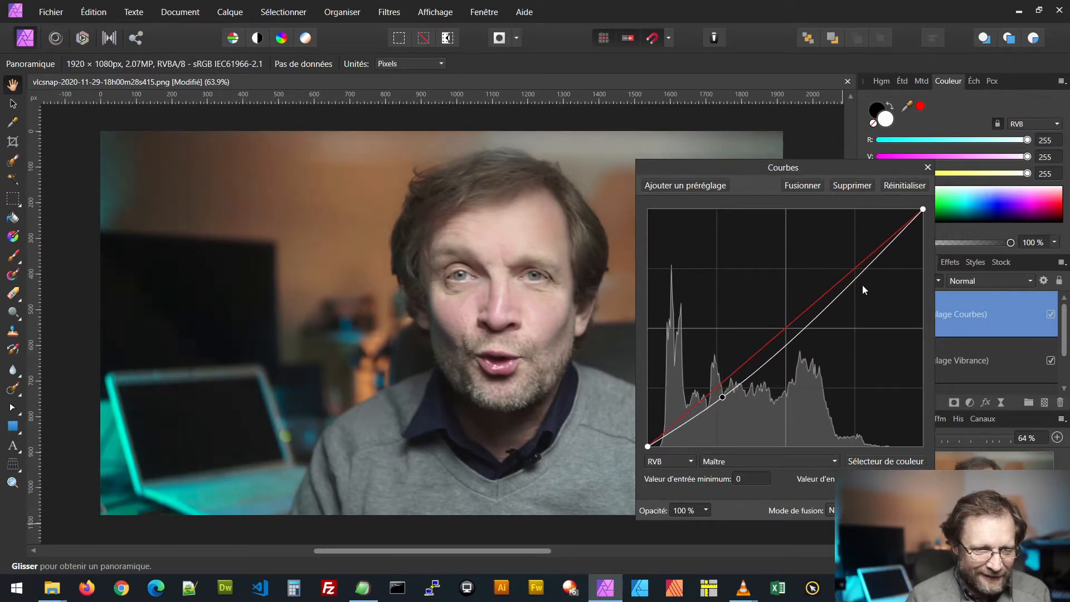
mouse_move(860, 278)
mouse_down()
mouse_move(843, 268)
mouse_move(851, 278)
mouse_up()
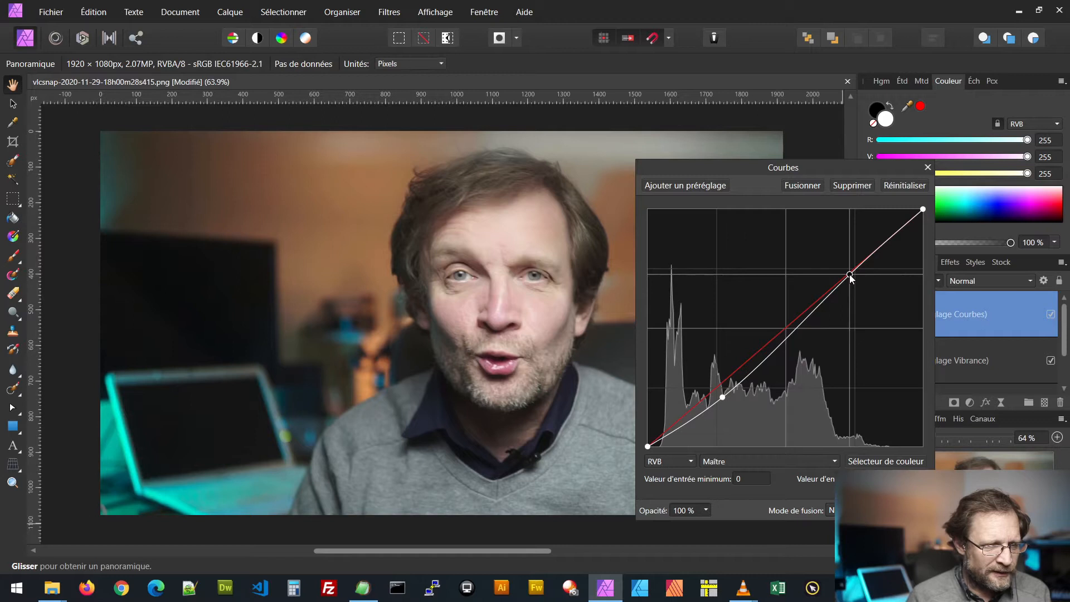
drag(851, 277, 851, 277)
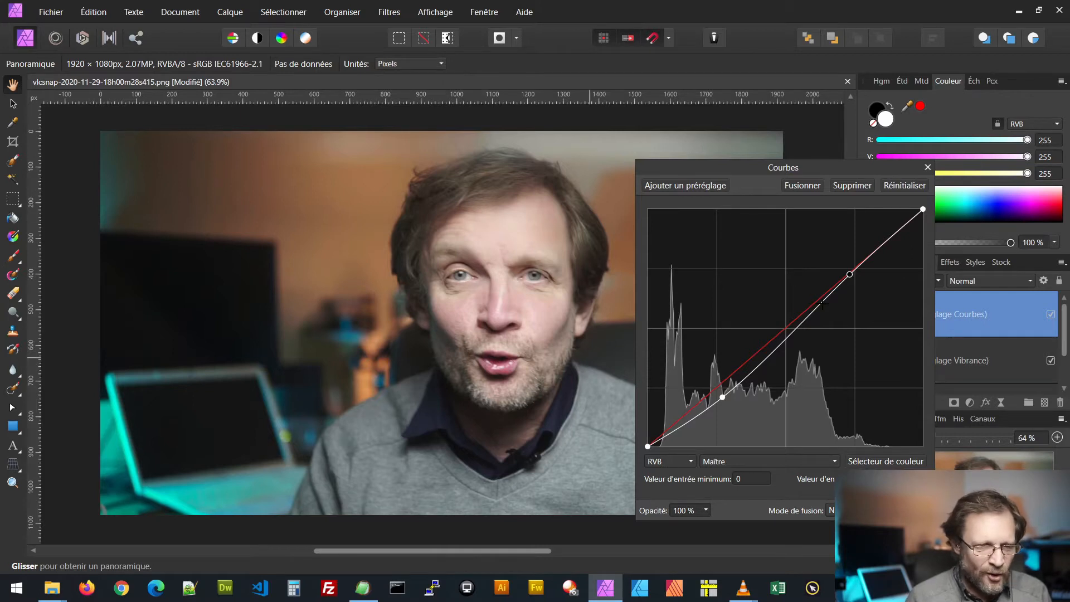
click(927, 167)
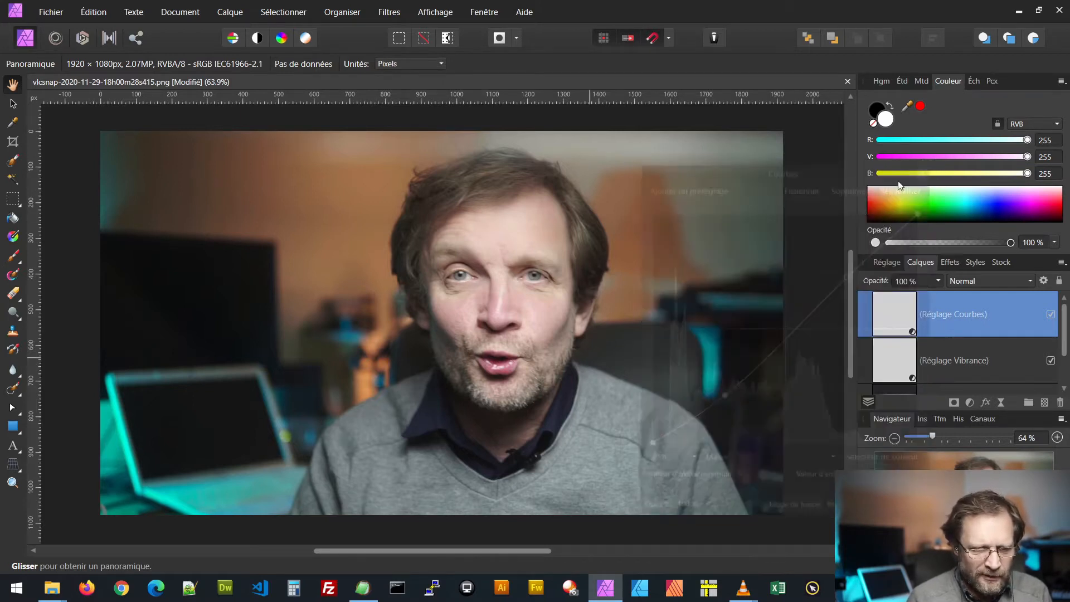
Compare the image without the Curves adjustment, and without Curves and Vibrance together, leaving both adjustments visible
click(1052, 315)
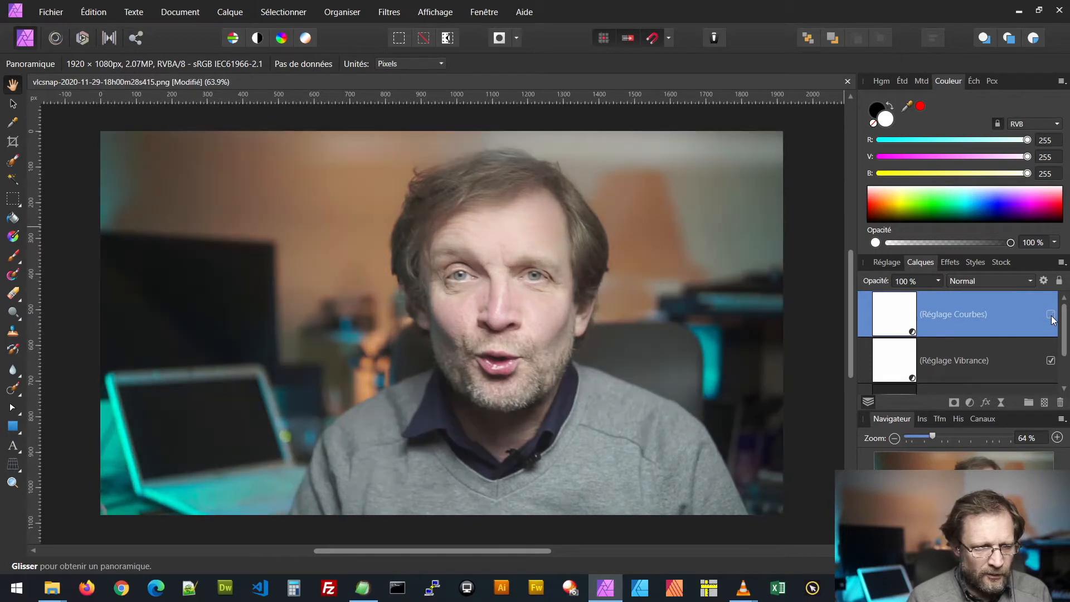
click(1052, 316)
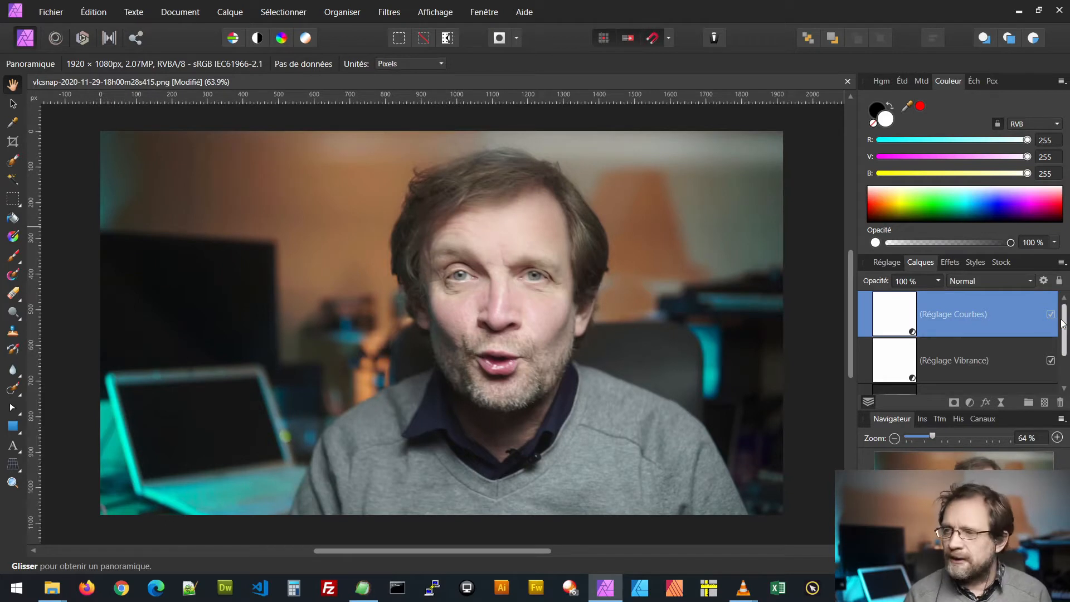
shift+click(1018, 358)
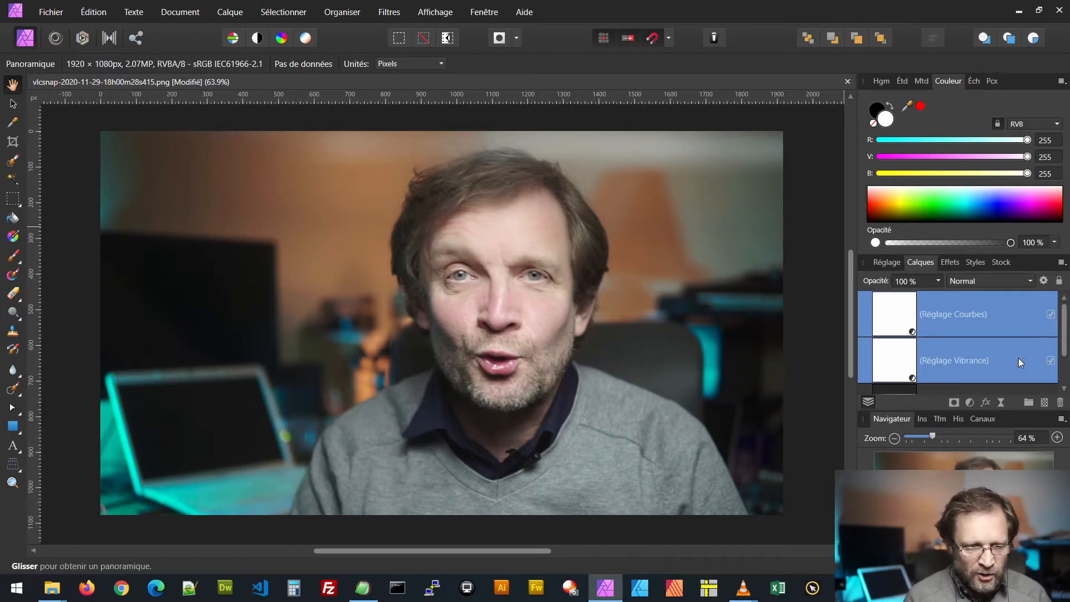
click(1052, 315)
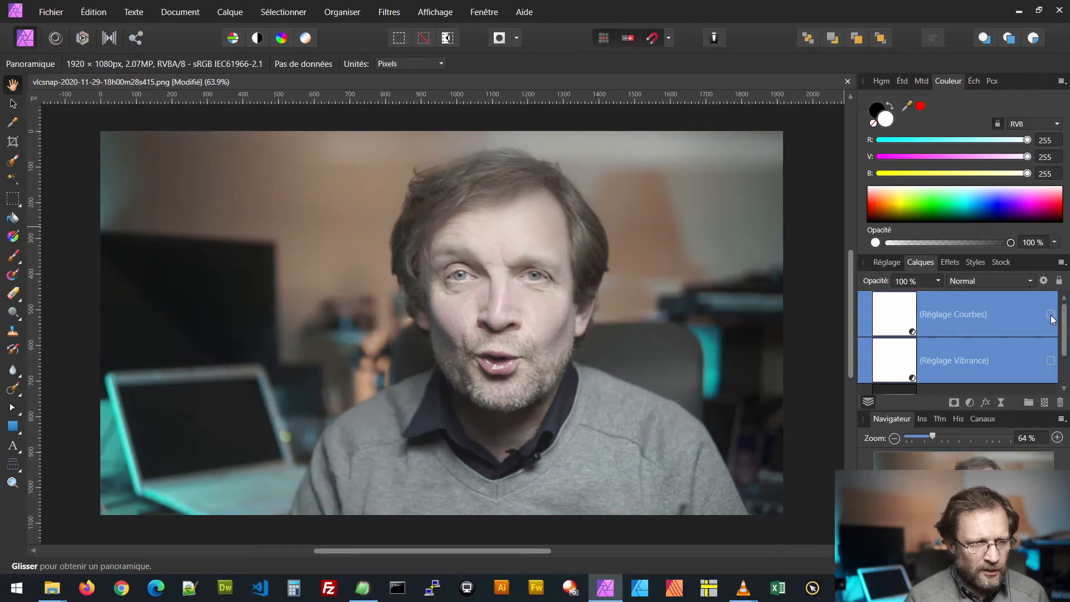
click(1051, 316)
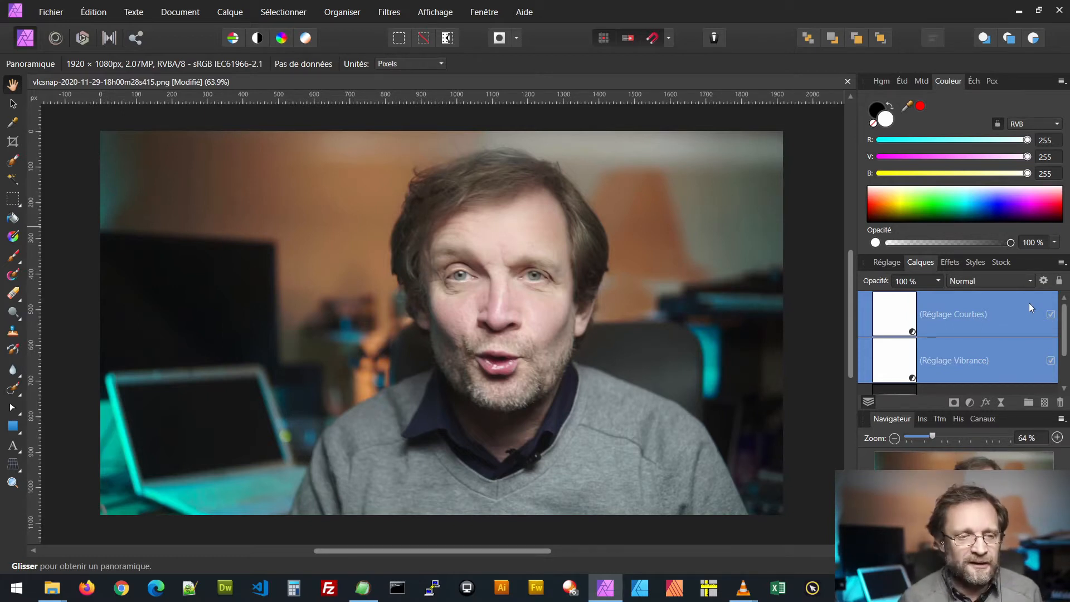
Add a Color Balance adjustment and set the shadows (Tons foncés) to Cyan/Red -19 % and Yellow/Blue 18 %
click(970, 403)
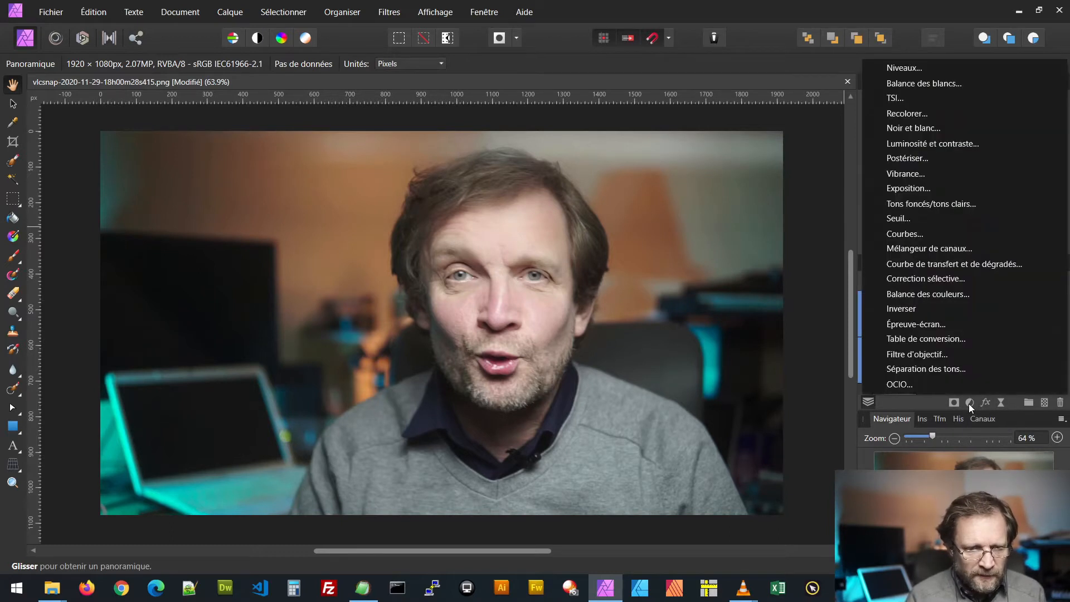
click(932, 294)
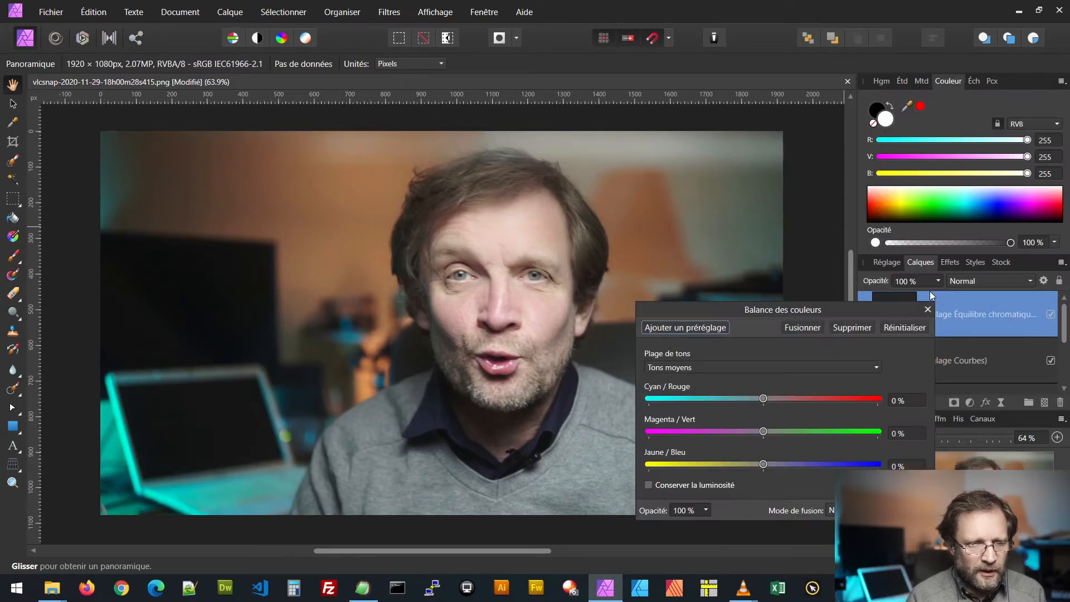
click(807, 366)
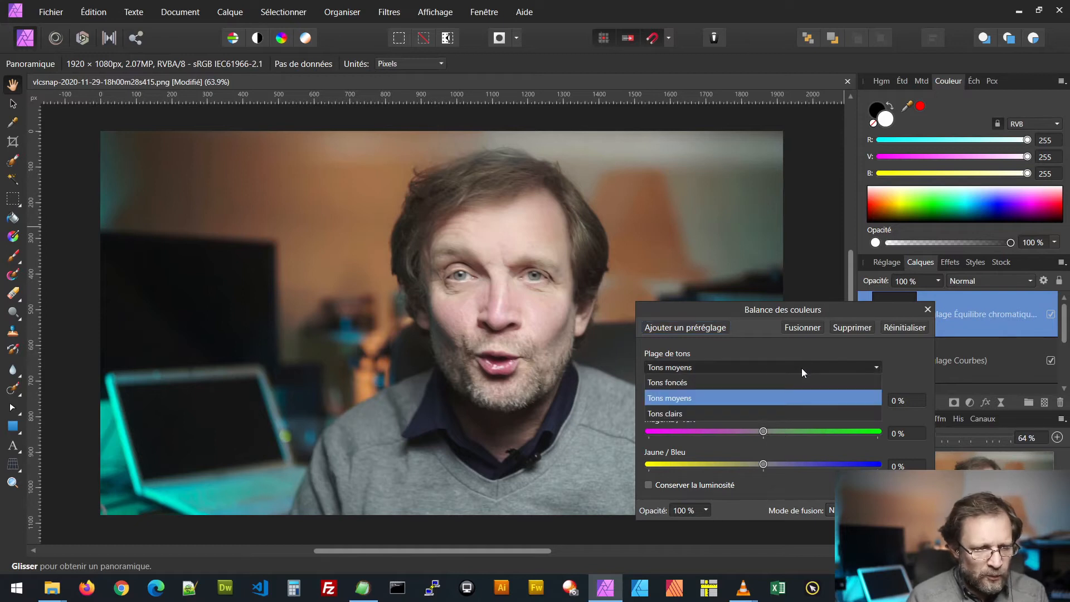
click(720, 383)
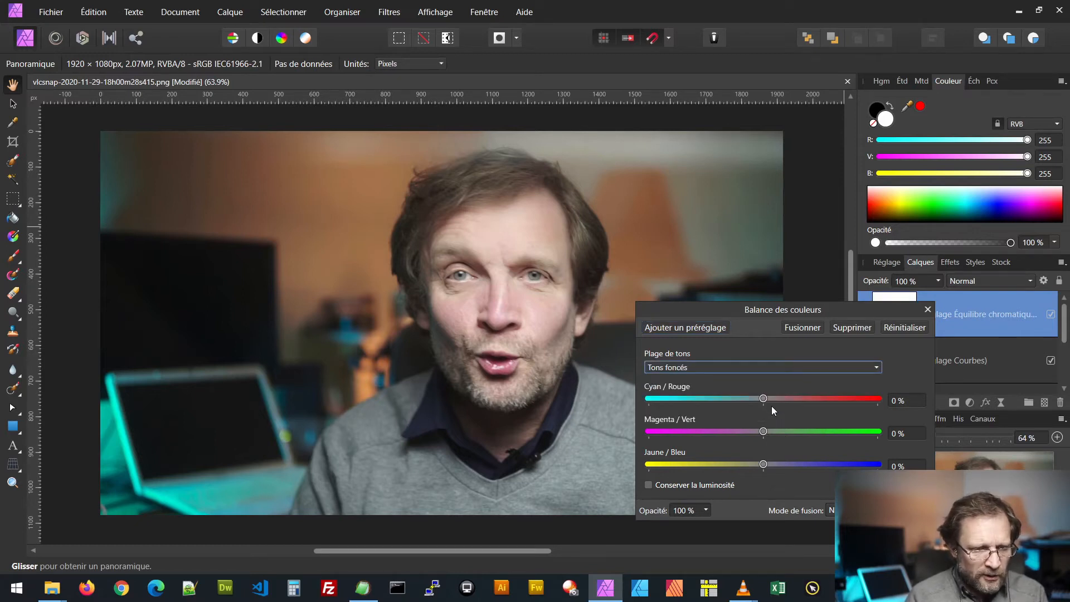
drag(760, 399, 741, 398)
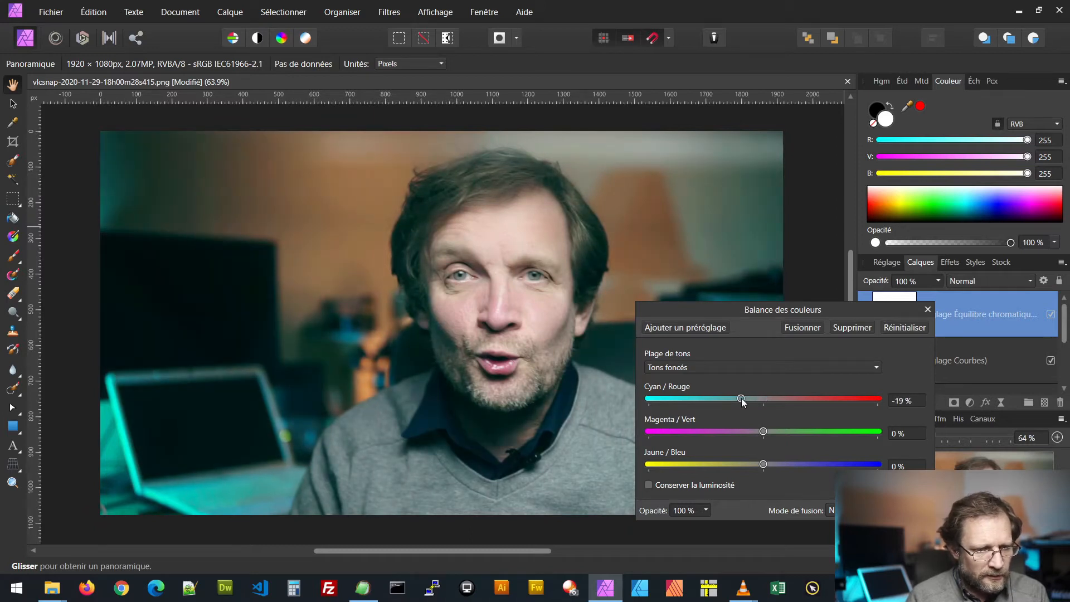
drag(762, 466, 788, 466)
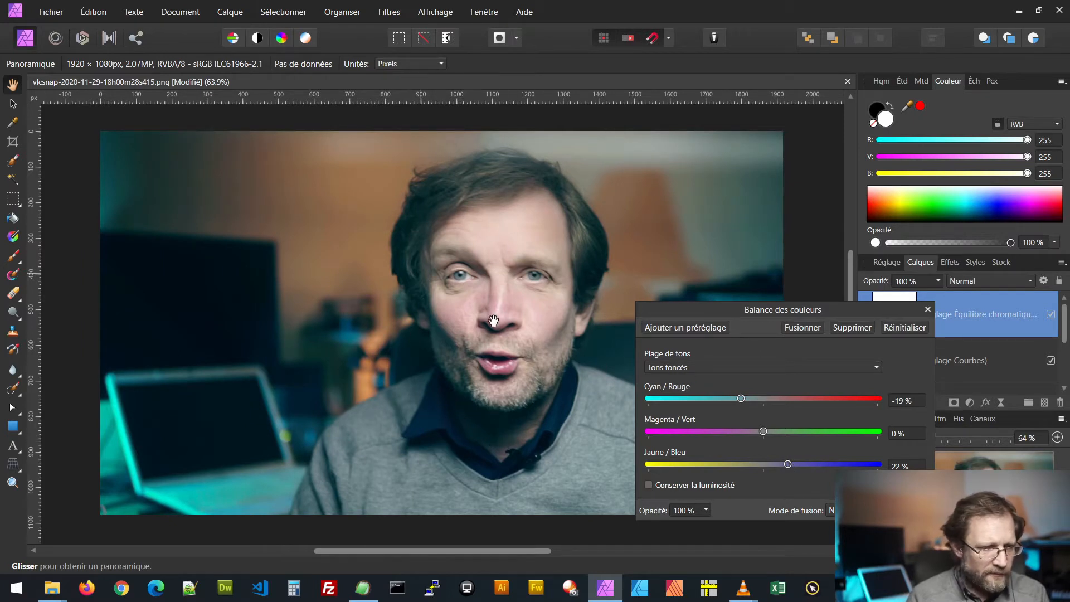
drag(787, 465, 787, 470)
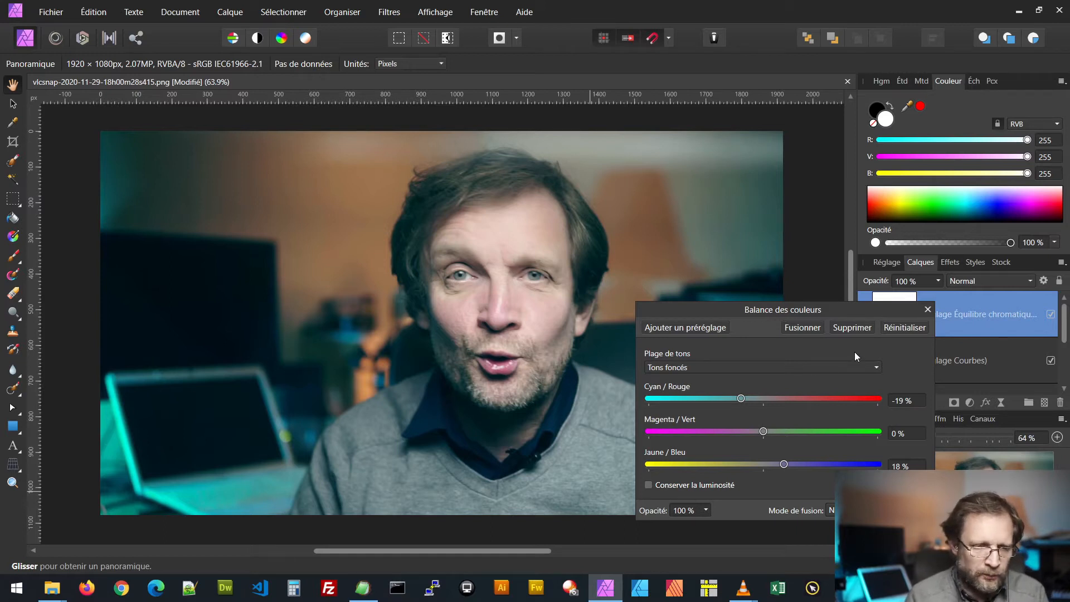
Set the midtones (Tons moyens) of the Color Balance adjustment to Cyan/Red -9 %
click(819, 367)
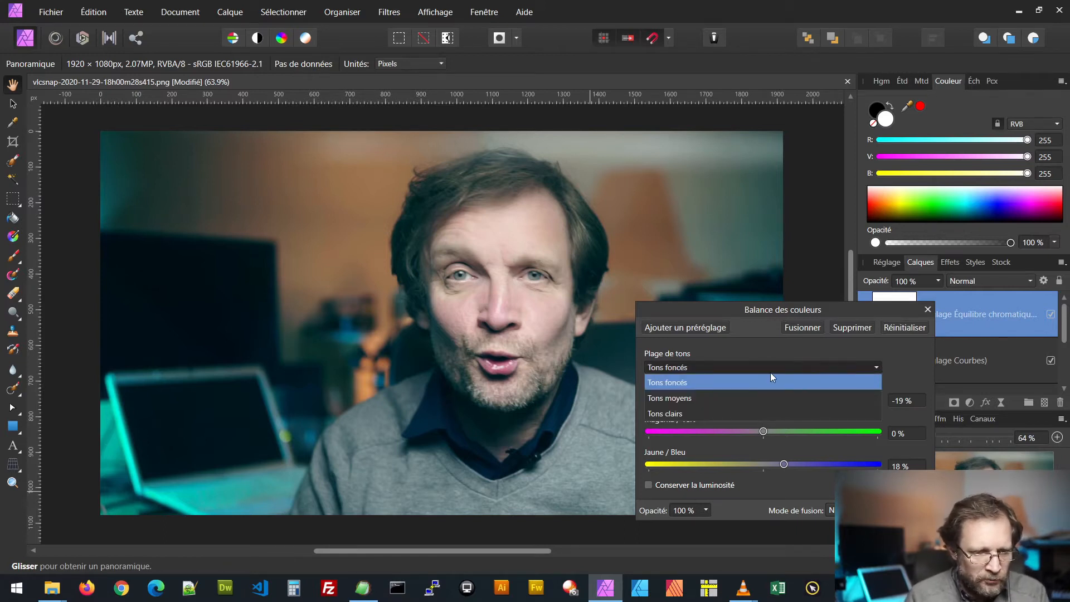
click(734, 404)
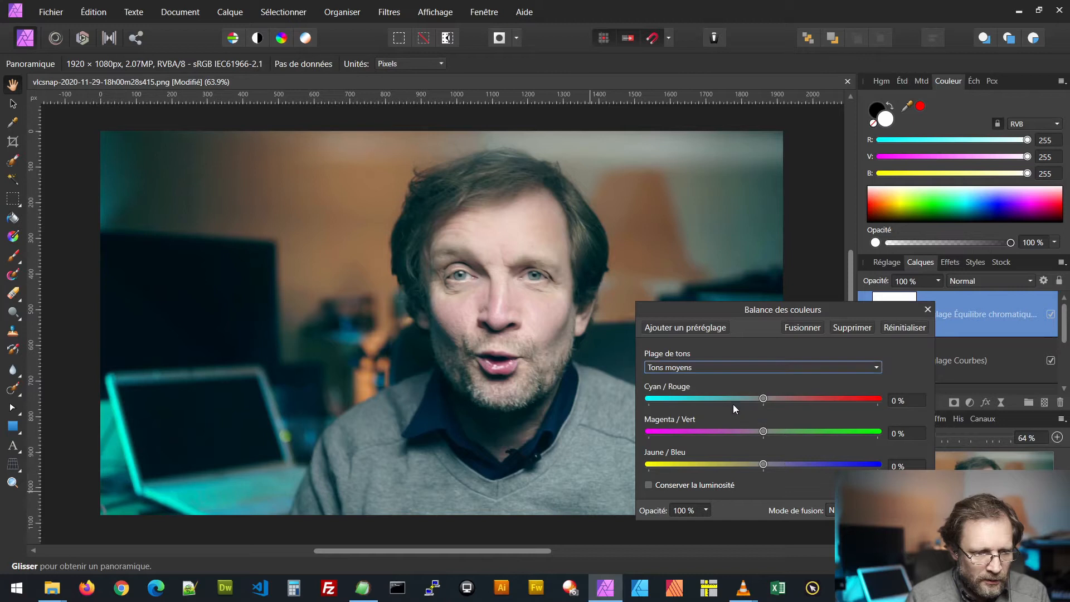
drag(762, 398, 754, 402)
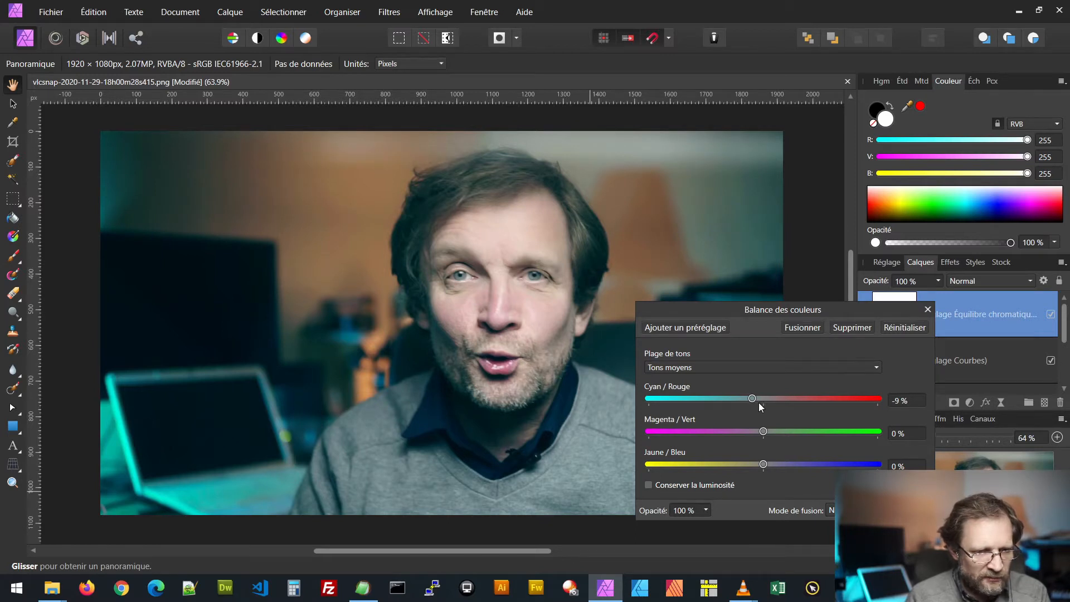
Set the highlights (Tons clairs) of the Color Balance adjustment to Cyan/Red 7 % and Yellow/Blue -7 %
click(772, 367)
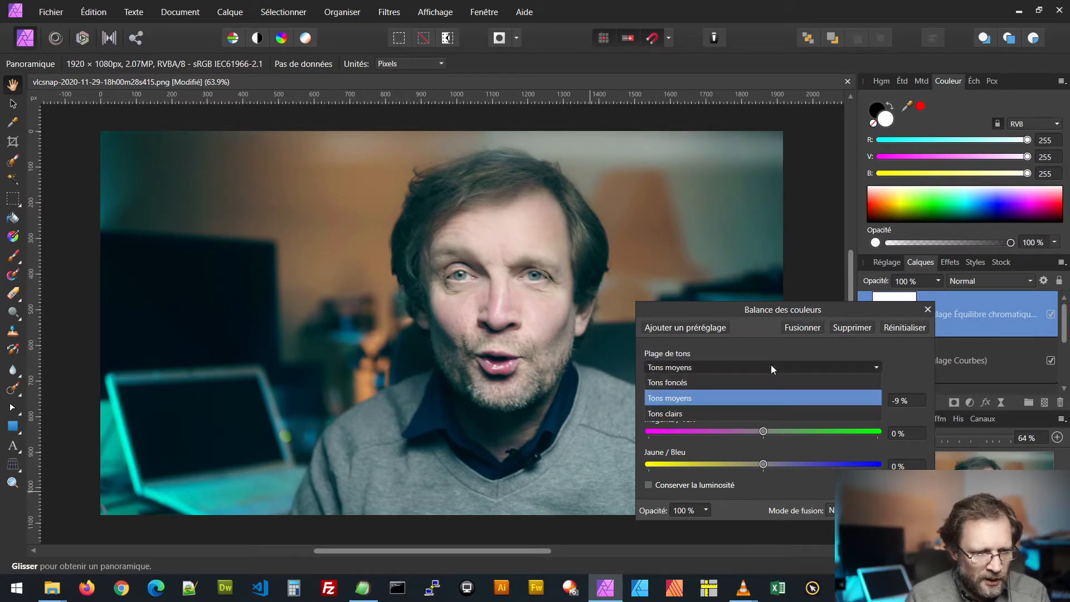
click(721, 414)
drag(761, 399, 774, 398)
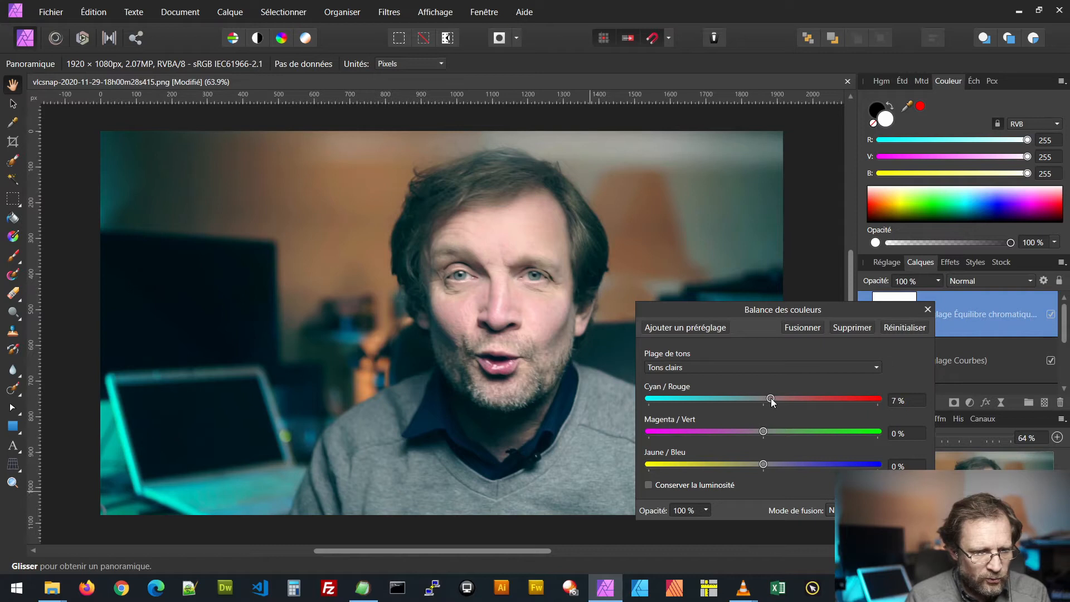
drag(763, 464, 758, 464)
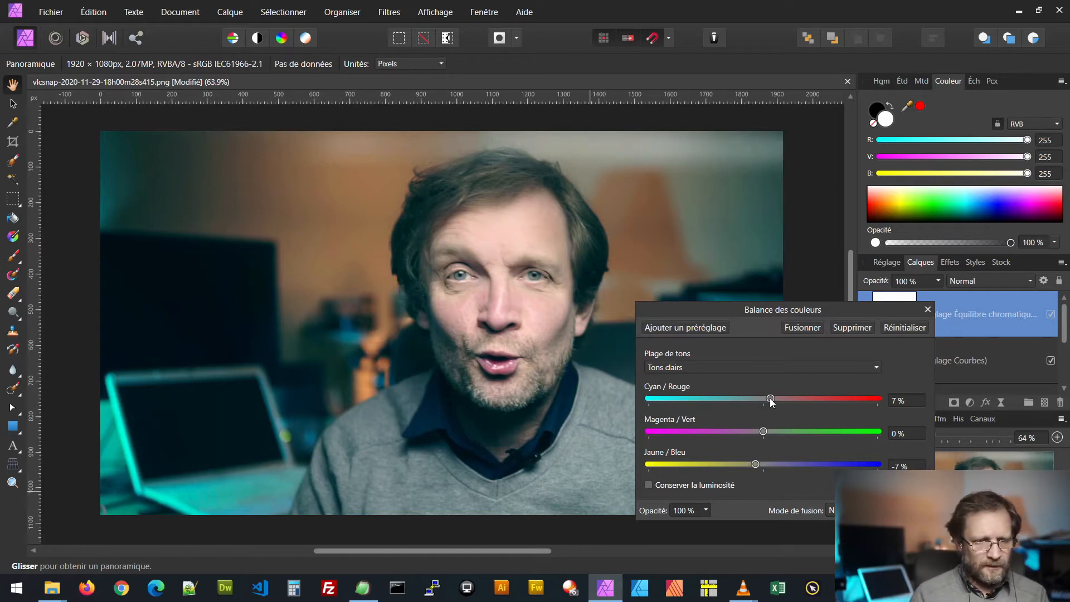
click(929, 310)
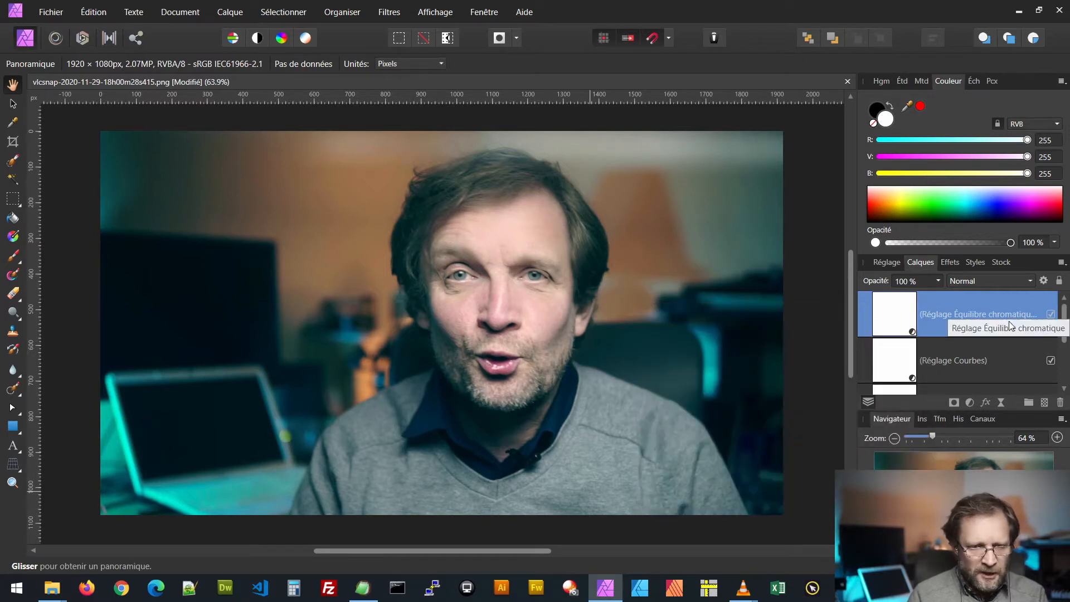
Compare the image with and without the Color Balance adjustment, leaving it visible, and review the layer stack down to the background
click(1052, 317)
click(1051, 315)
click(1051, 316)
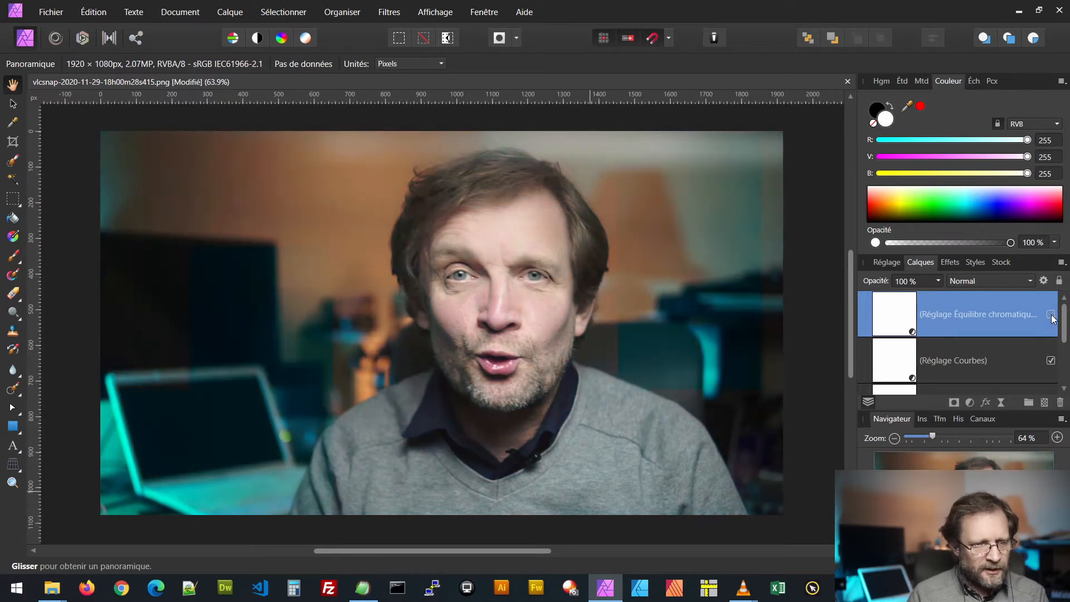
click(1052, 317)
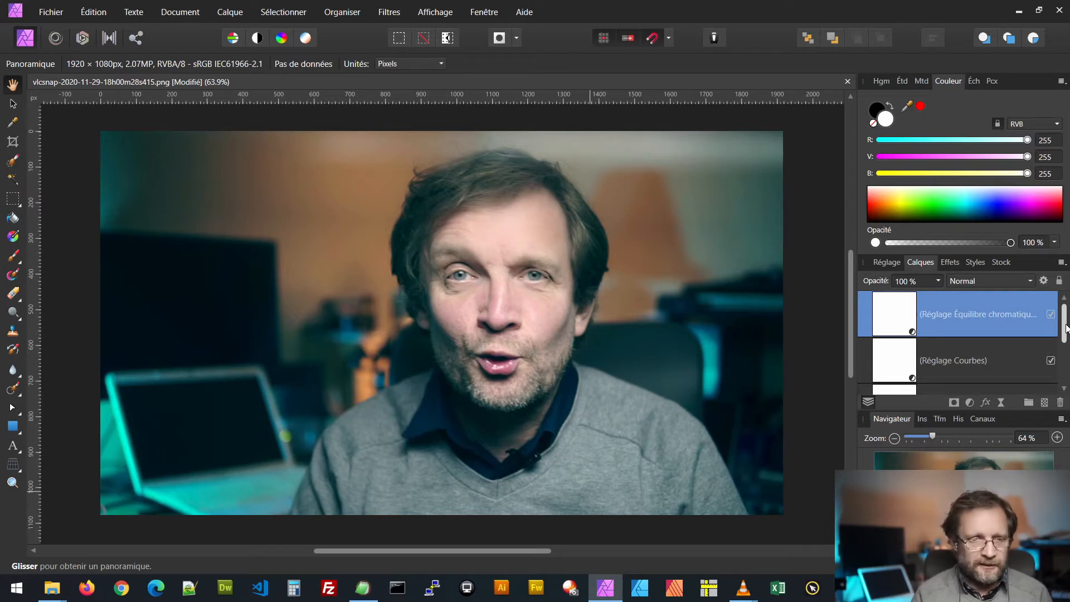
drag(1066, 325, 1064, 381)
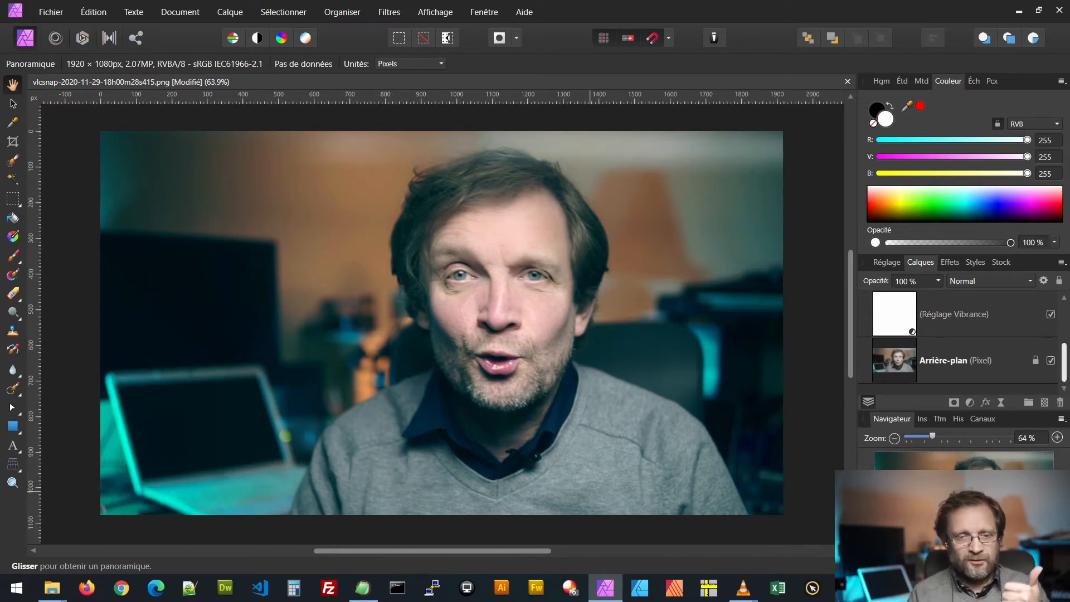
drag(1065, 473, 1065, 485)
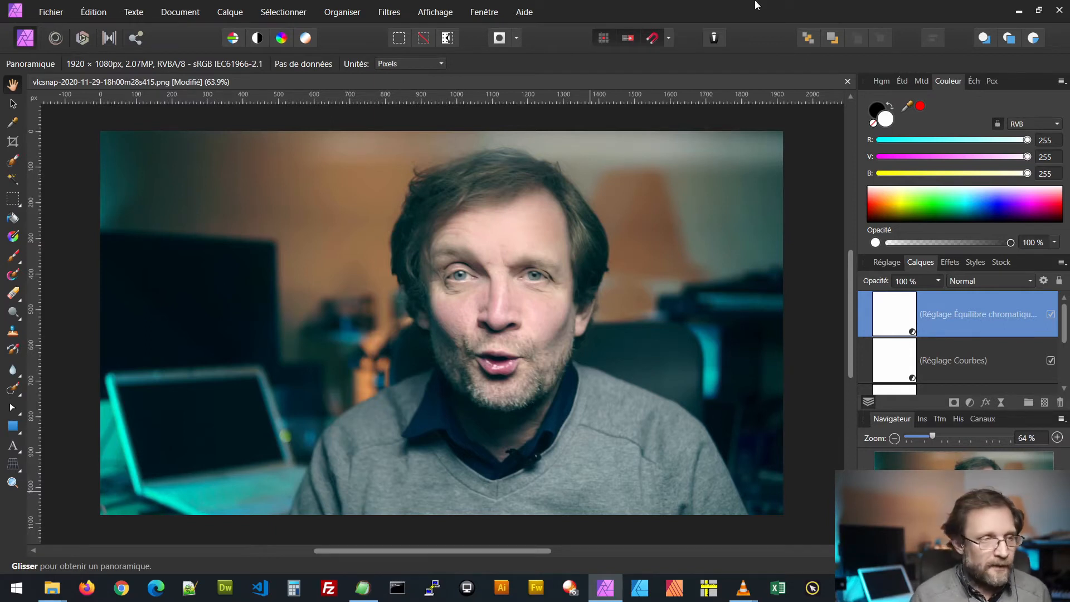
Set up a LUT export (table de conversion) in .cube format with the quality raised above 17 x 17 x 17
click(54, 15)
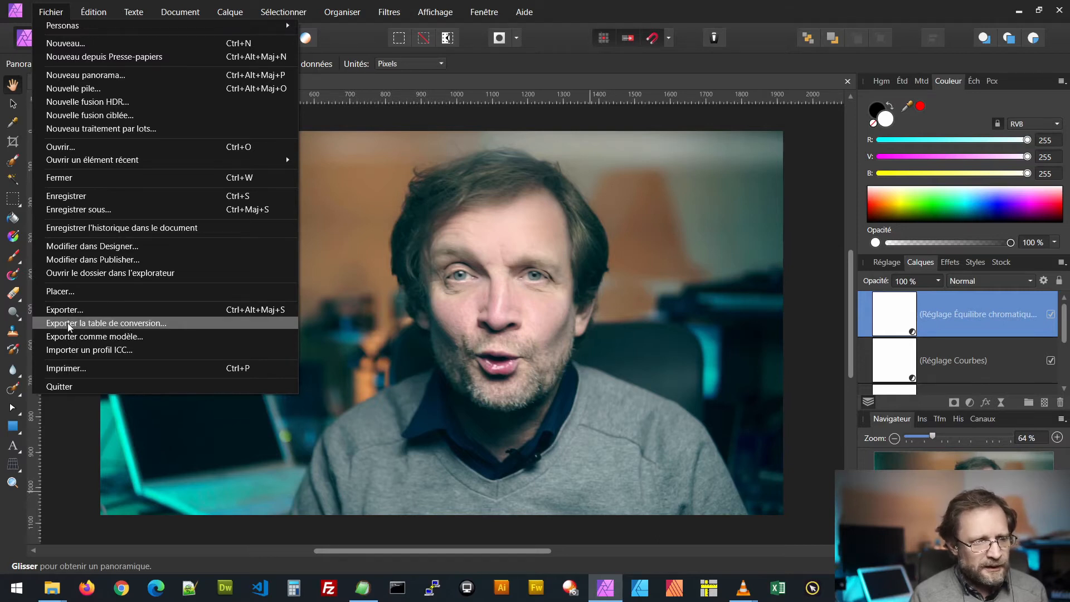
click(118, 327)
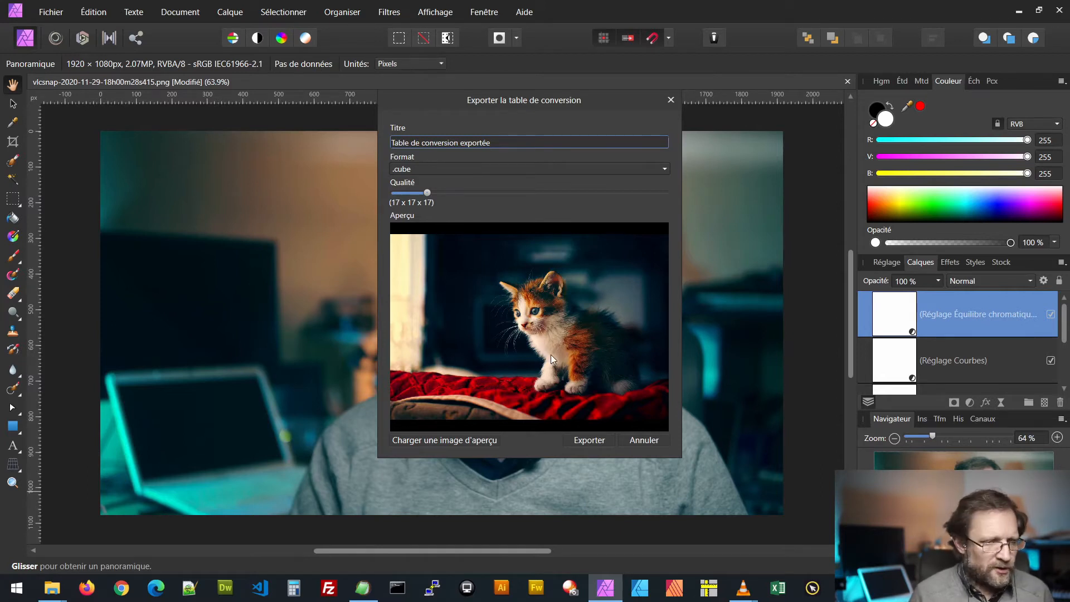
click(463, 172)
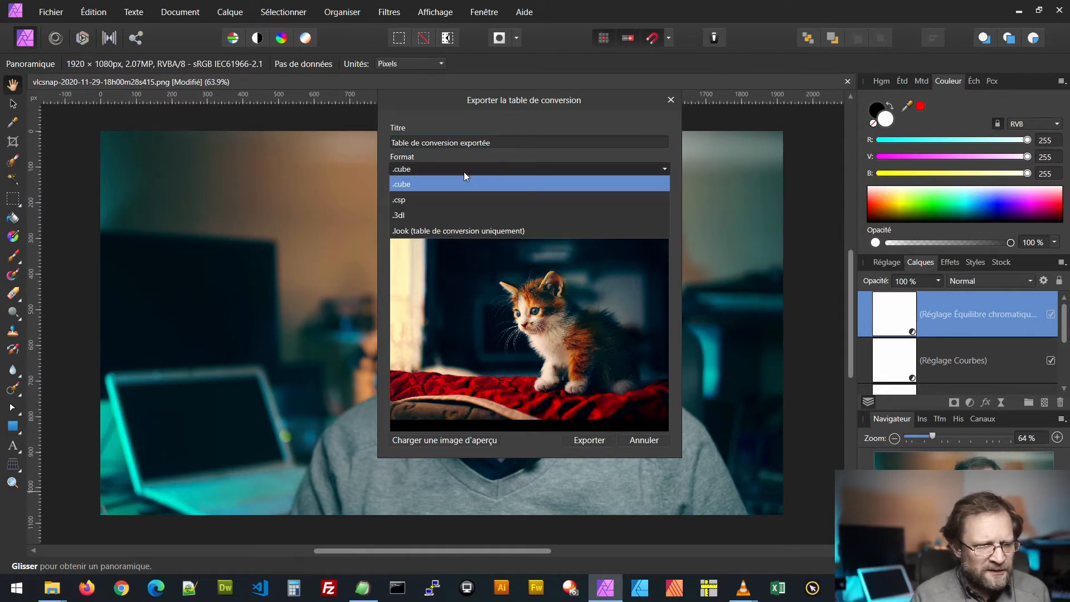
click(435, 185)
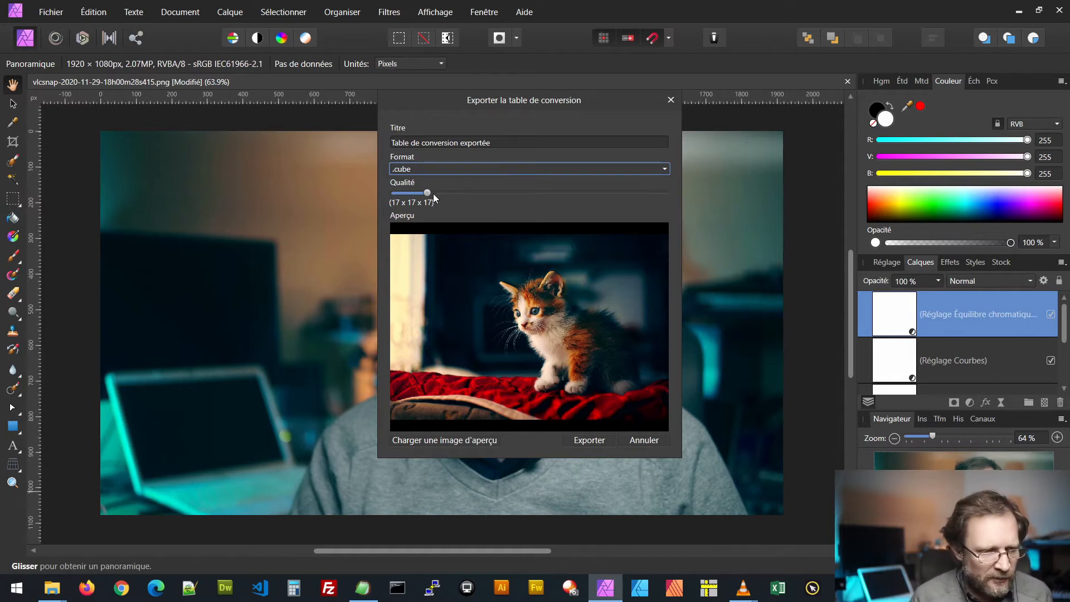
drag(428, 196, 530, 206)
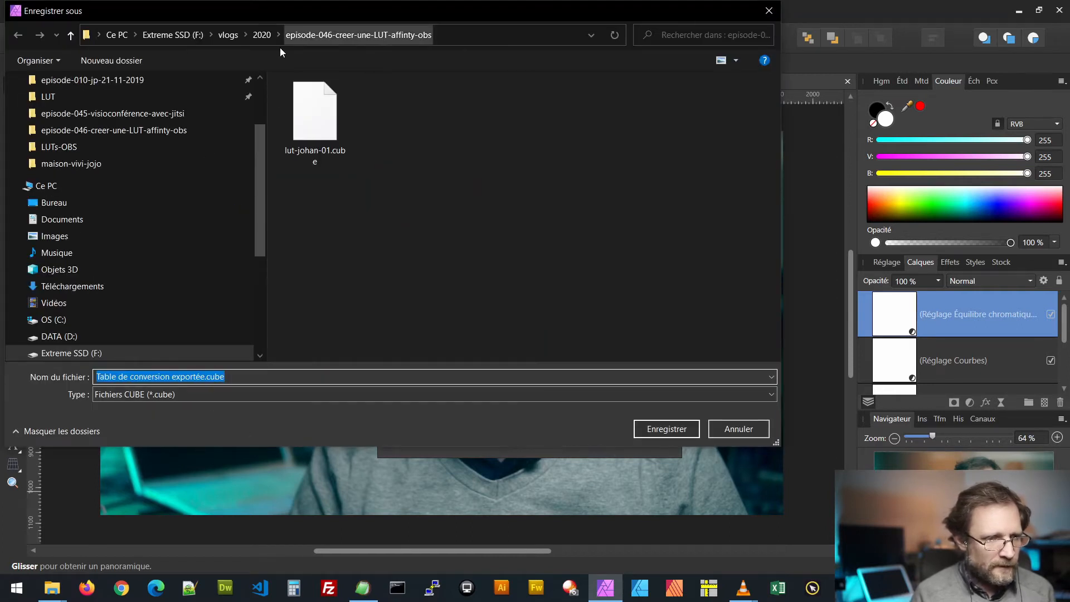
Save the LUT in the episode-046-creer-une-LUT-affinty-obs folder, reusing the existing .cube file's name with the number changed to 02
click(199, 377)
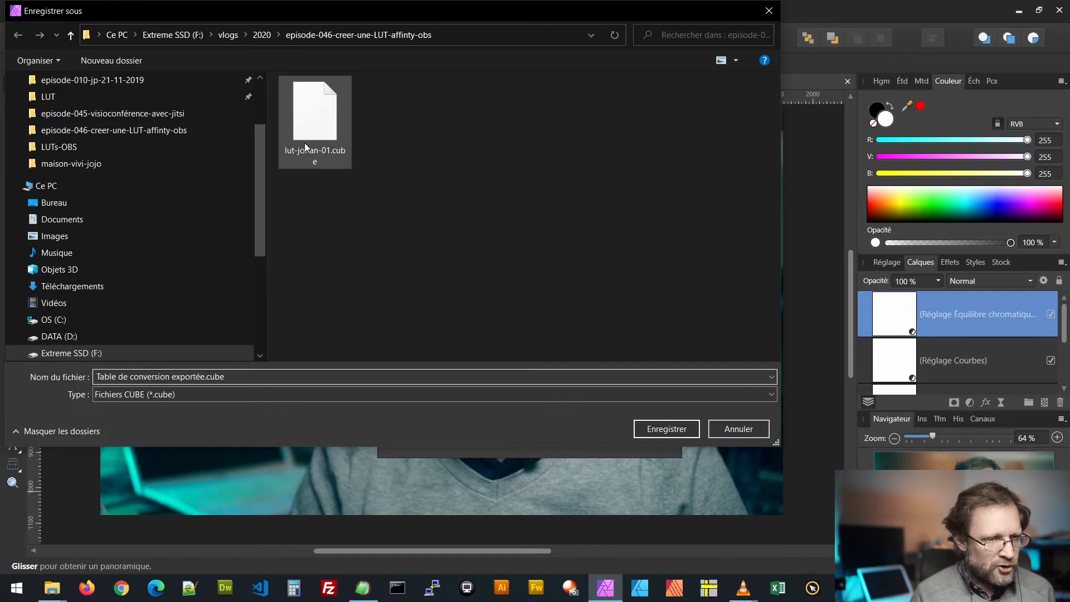
click(313, 155)
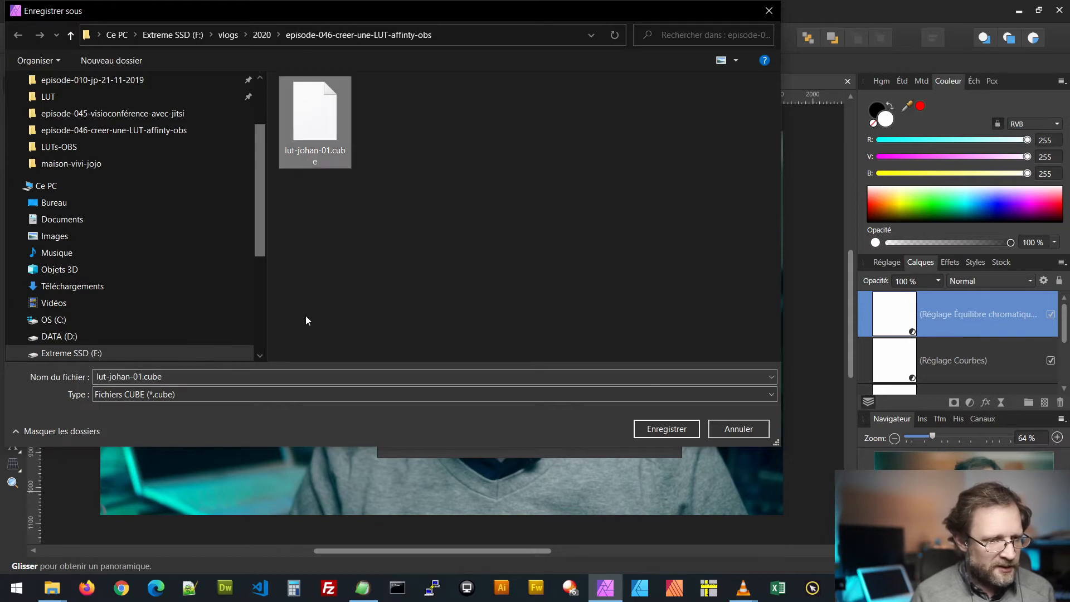
double_click(135, 376)
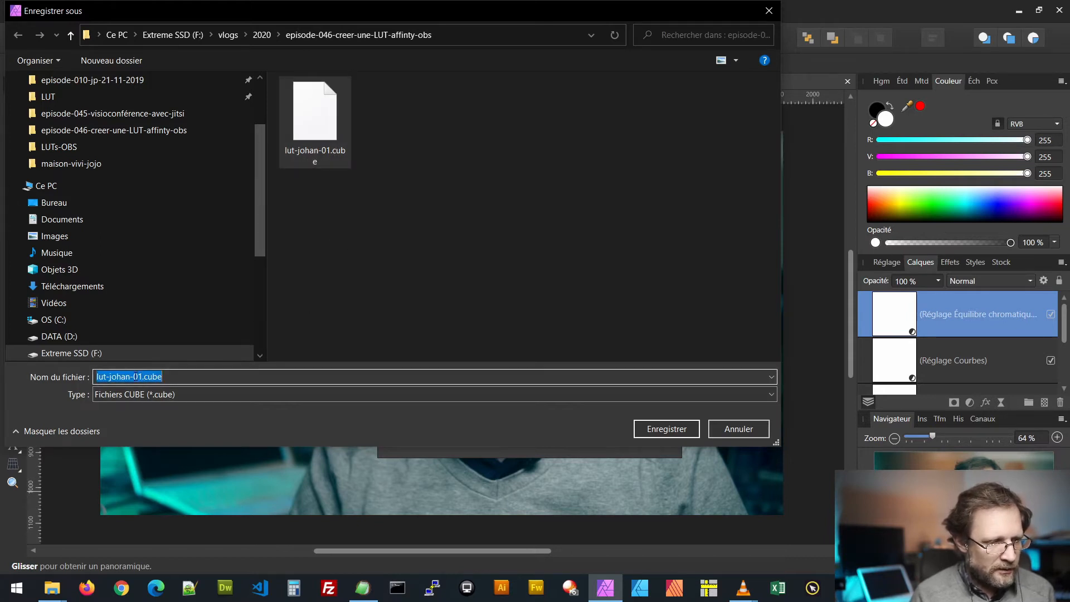
double_click(135, 376)
click(143, 376)
drag(138, 376, 144, 377)
text(2)
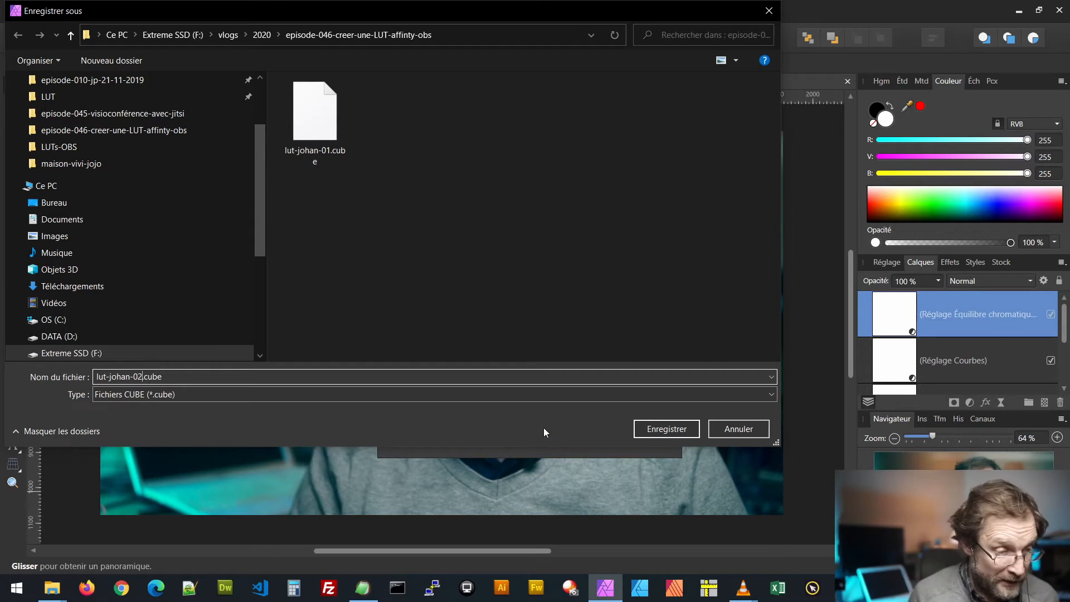
click(677, 431)
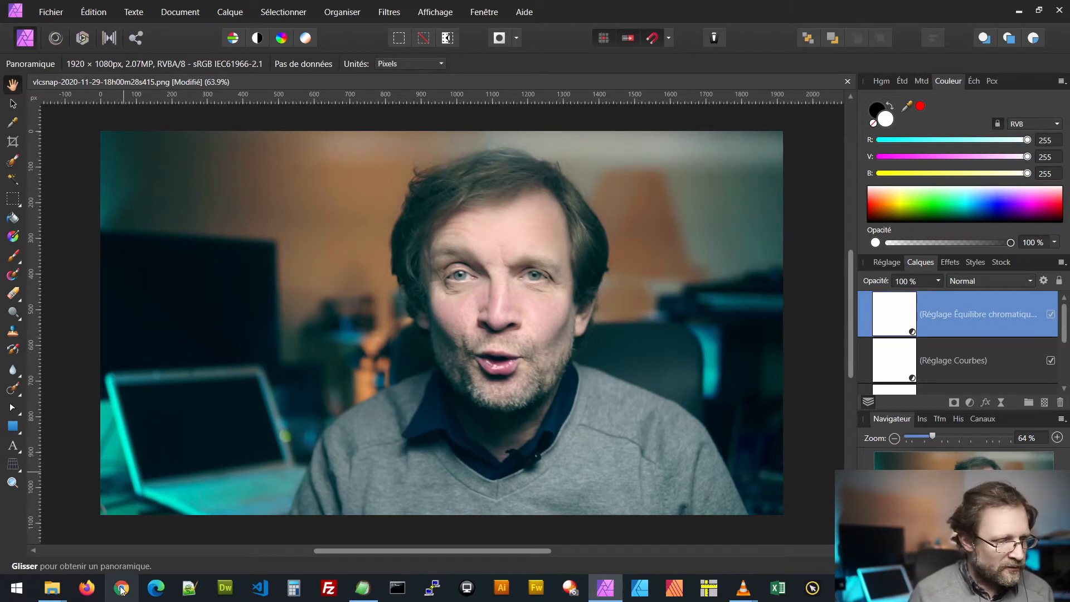
click(50, 590)
click(70, 518)
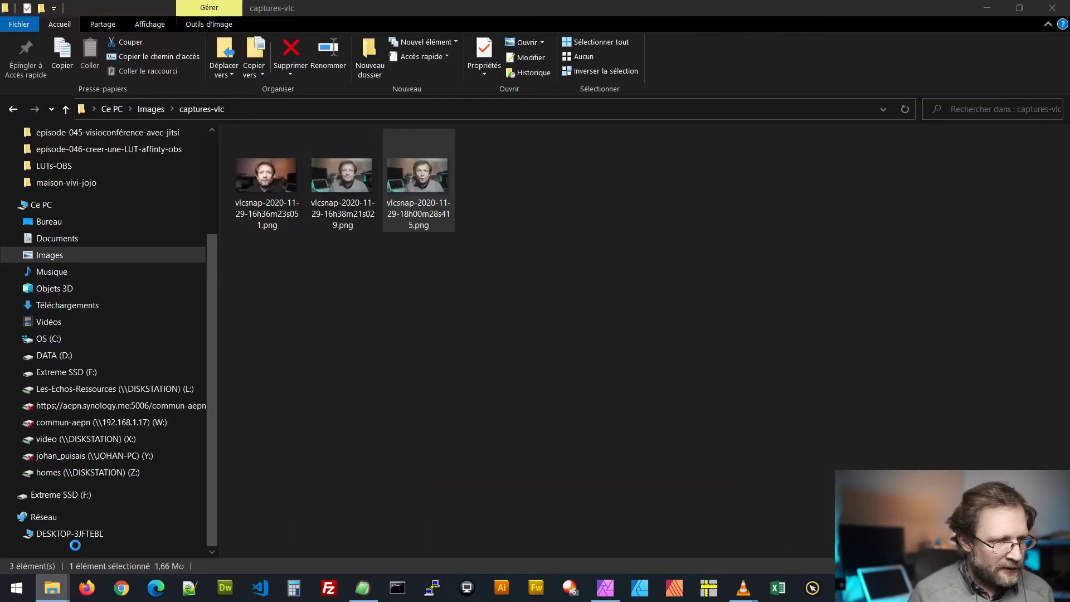
click(440, 420)
click(344, 181)
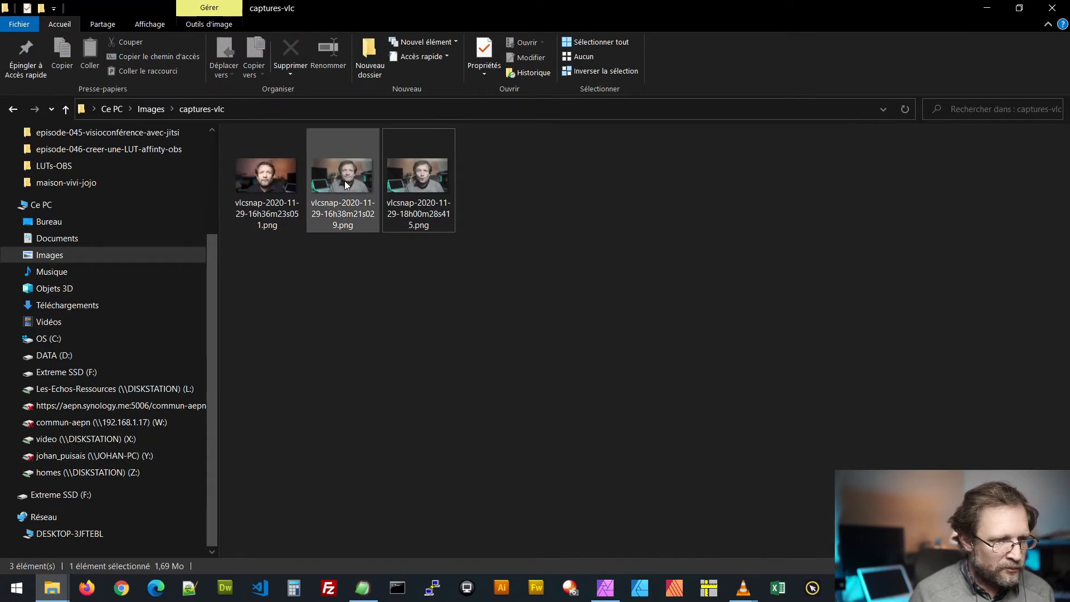
right_click(332, 180)
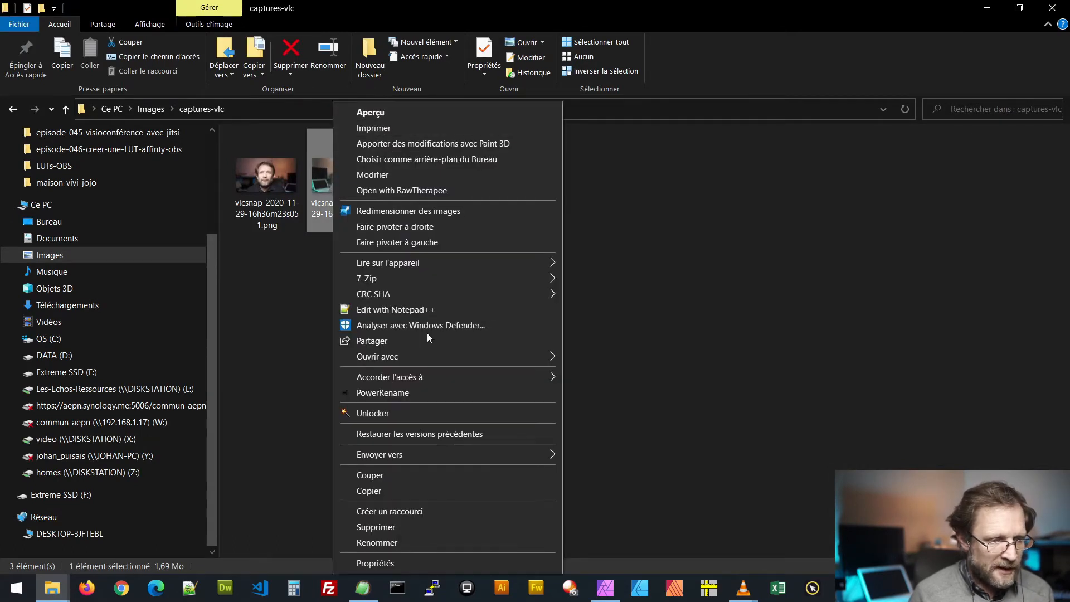
mouse_move(433, 357)
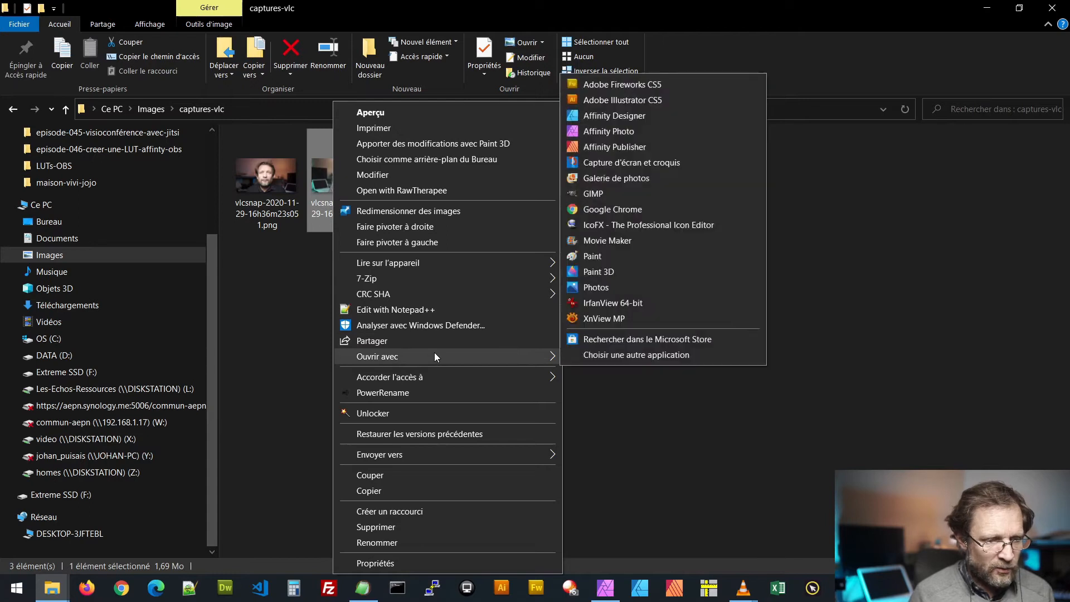
click(614, 132)
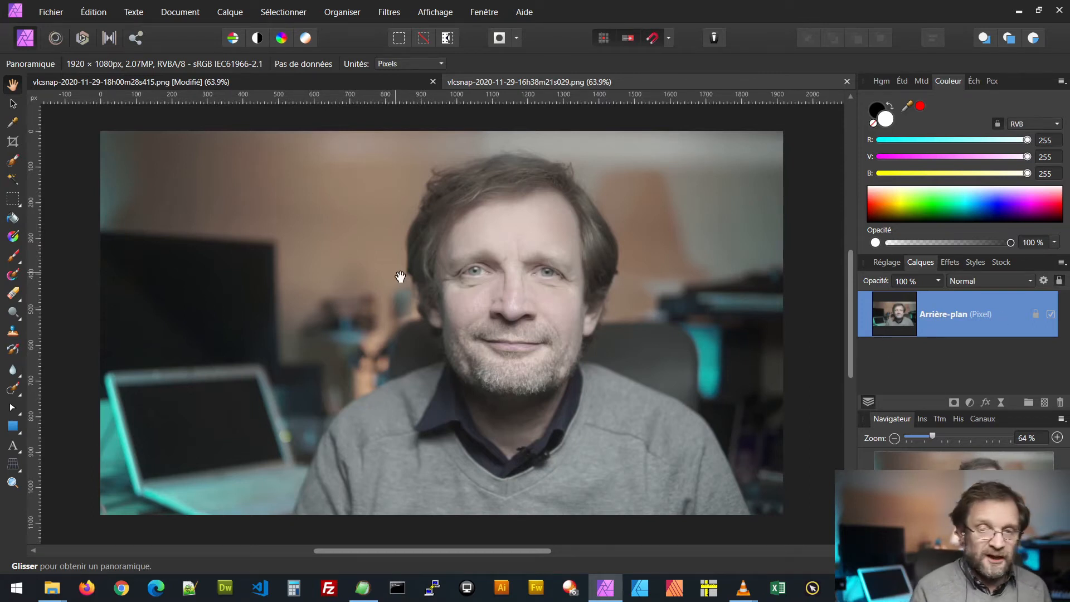
Add a LUT adjustment (Table de conversion) above the background and load the .cube file numbered 02 into it
click(970, 403)
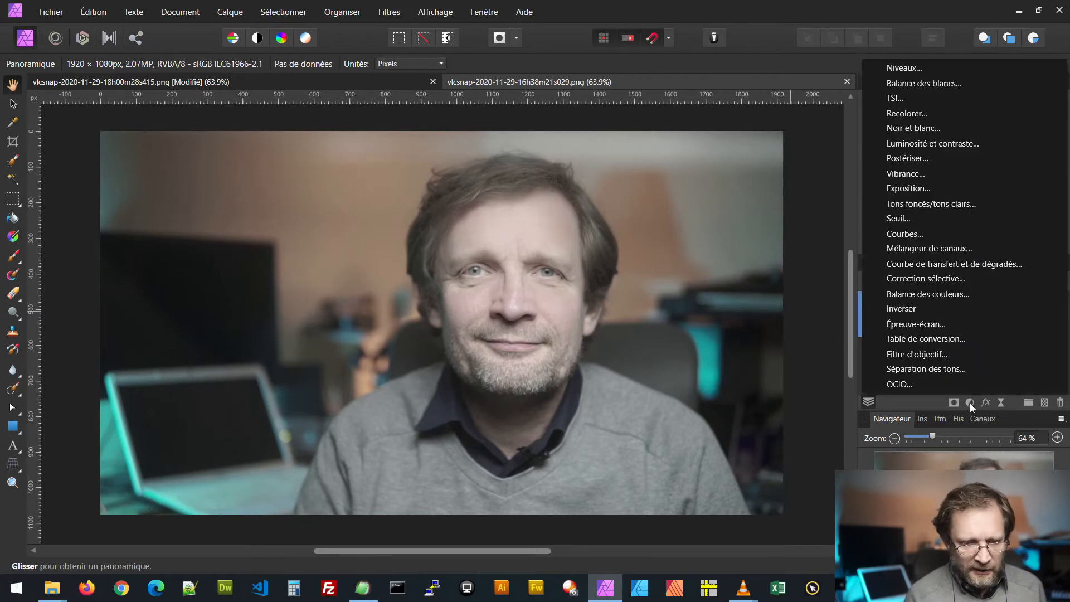
click(915, 340)
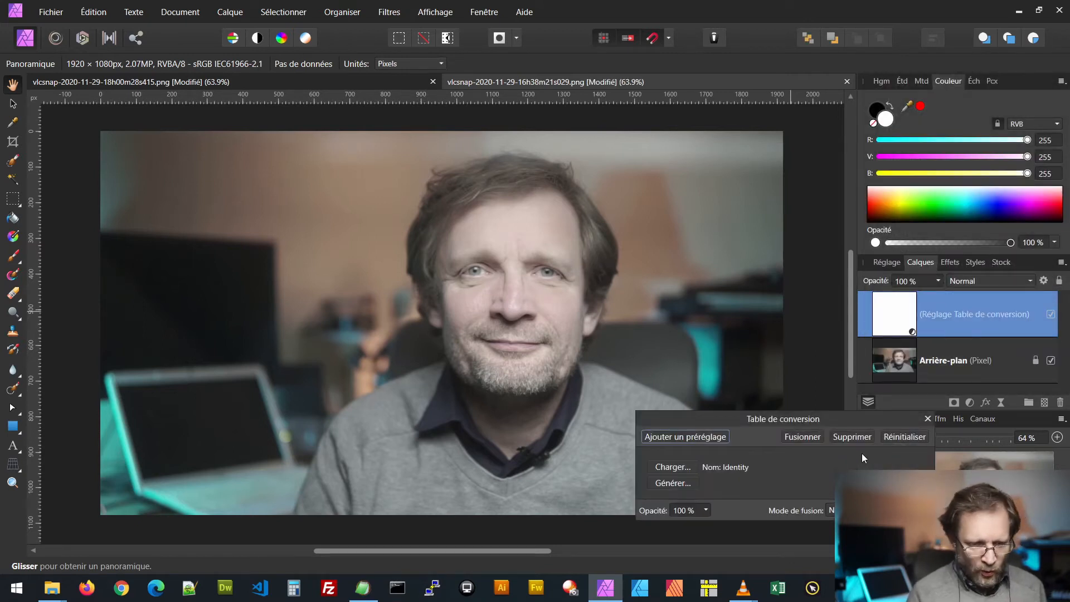
click(687, 467)
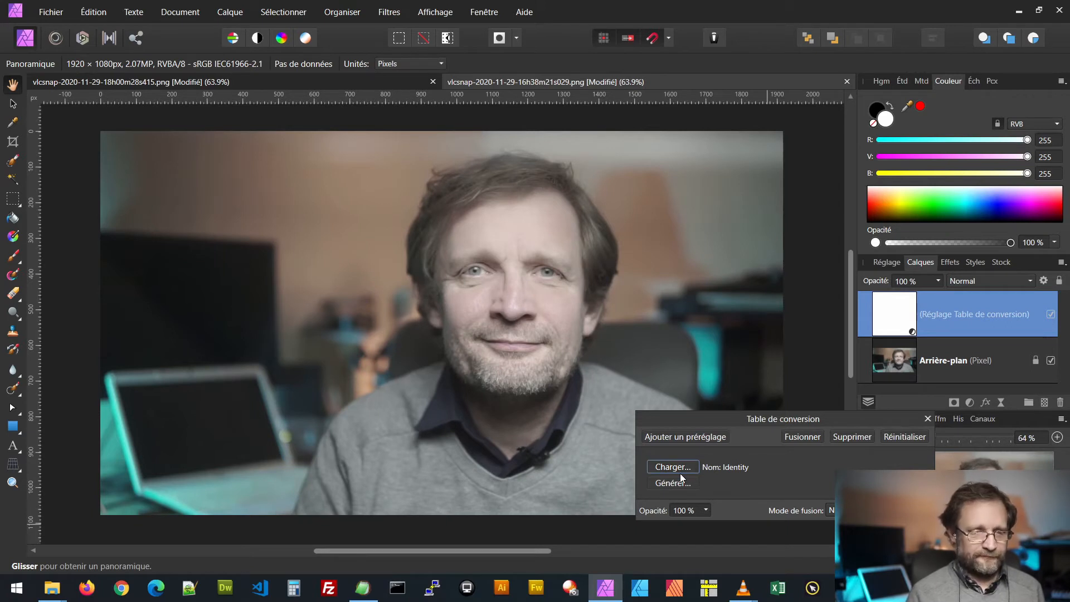
click(679, 471)
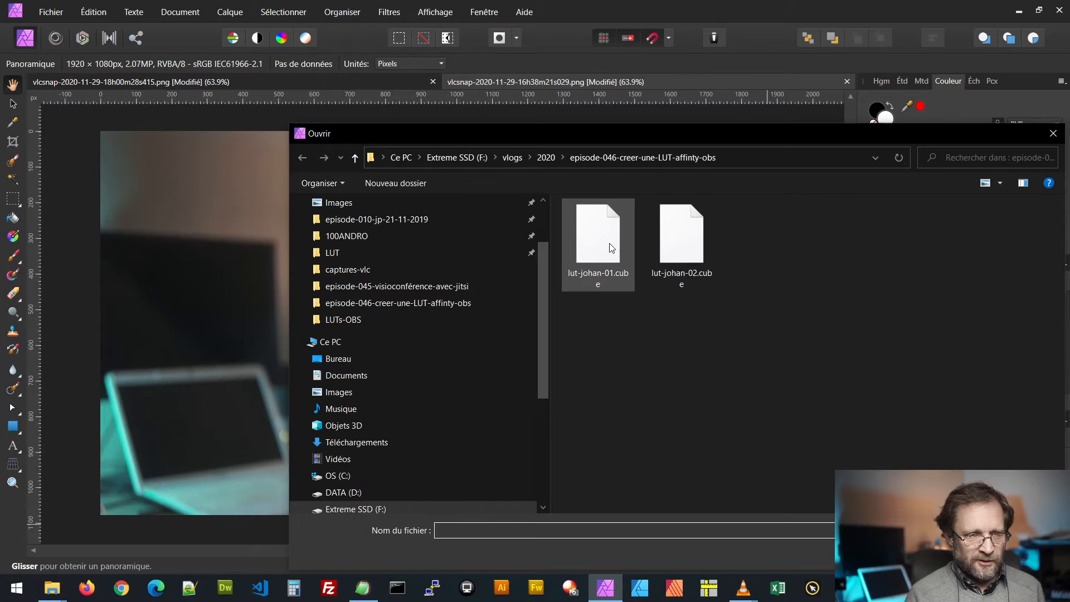
click(682, 245)
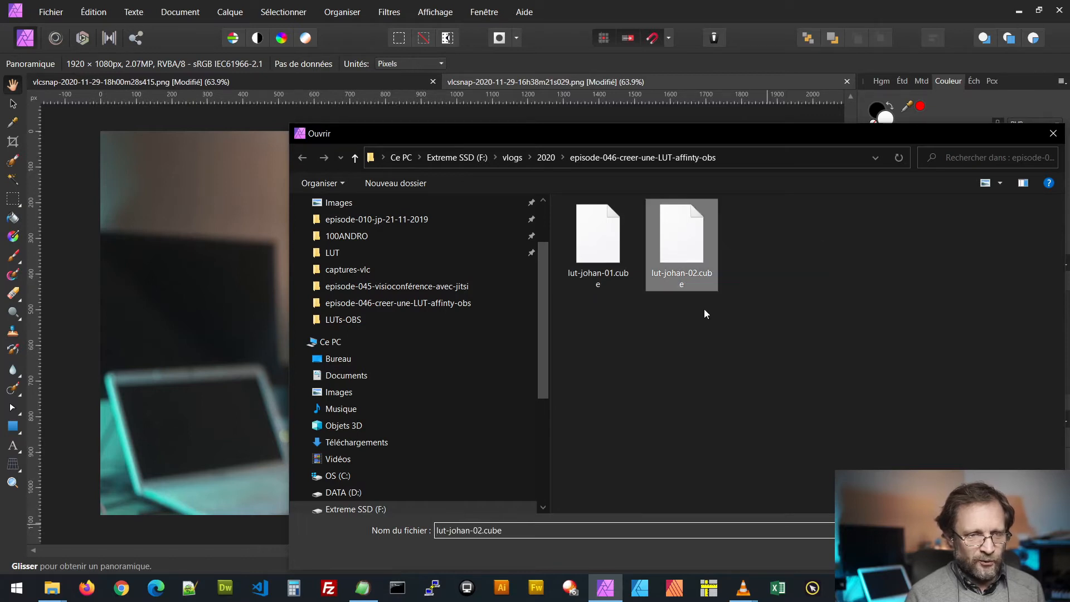
double_click(682, 240)
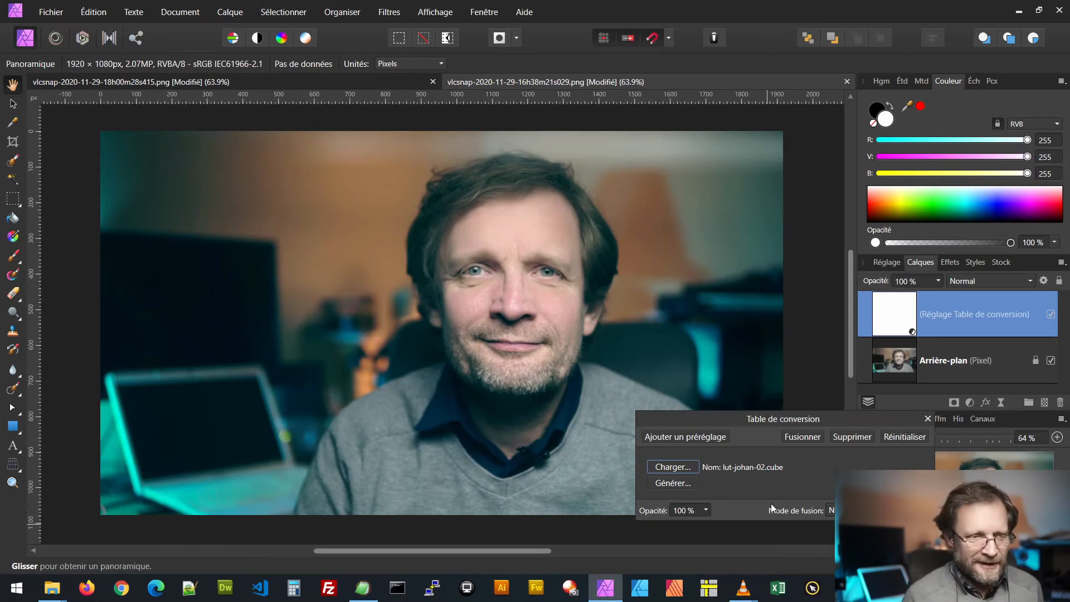
click(928, 418)
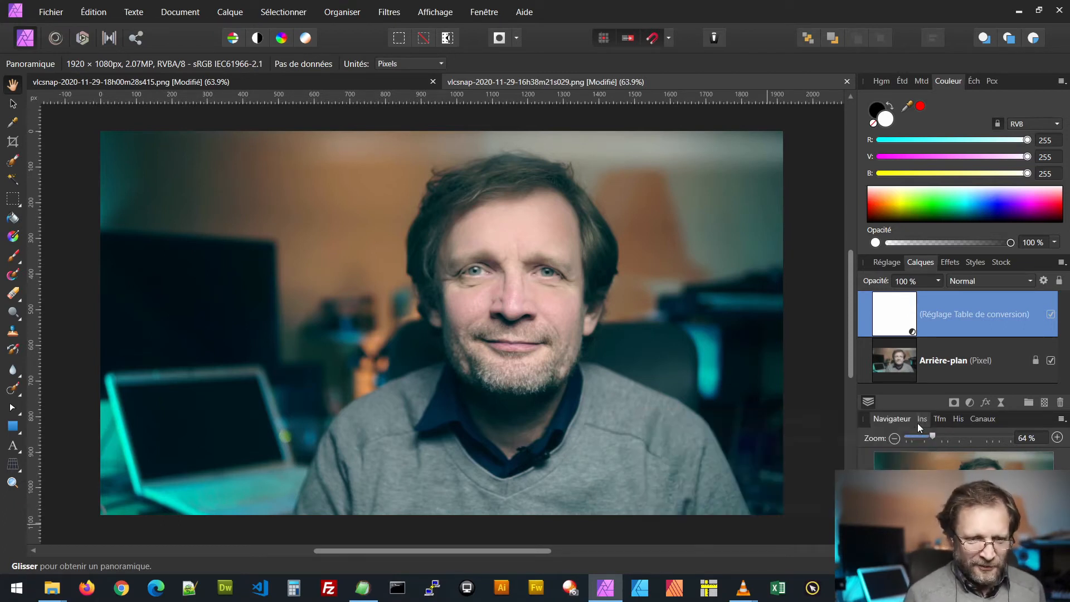
Compare the capture with and without the LUT adjustment, leaving it visible, and compare it with the originally graded capture
click(1051, 315)
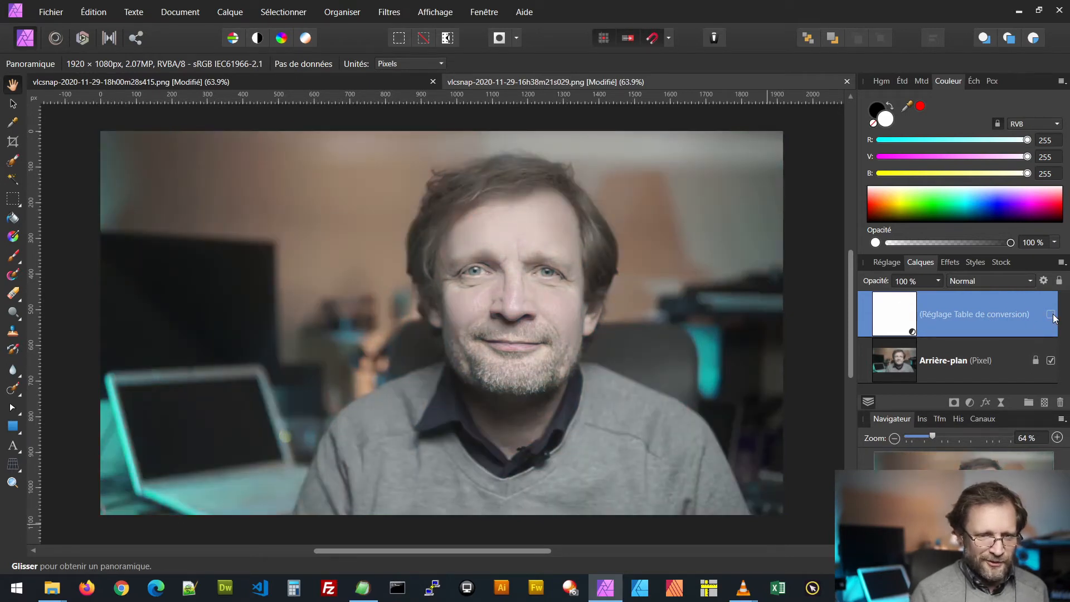
click(1052, 314)
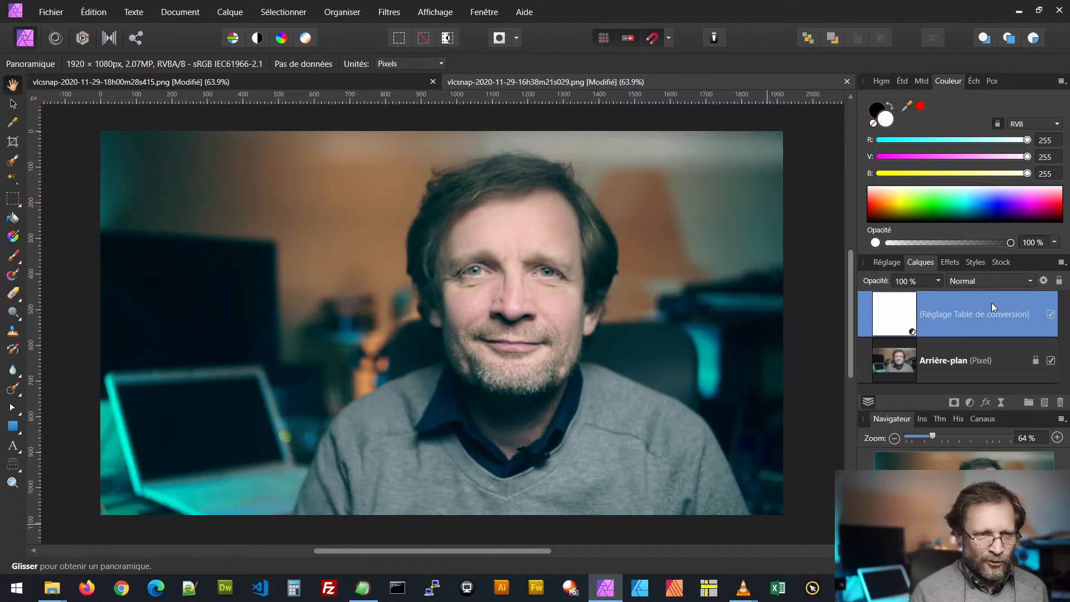
click(378, 82)
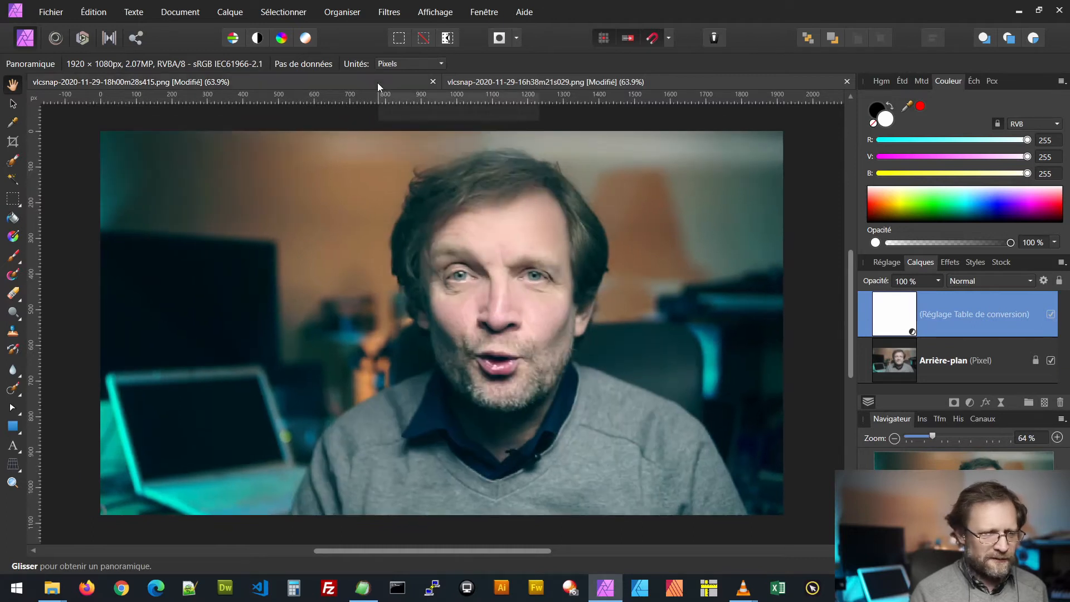
click(563, 82)
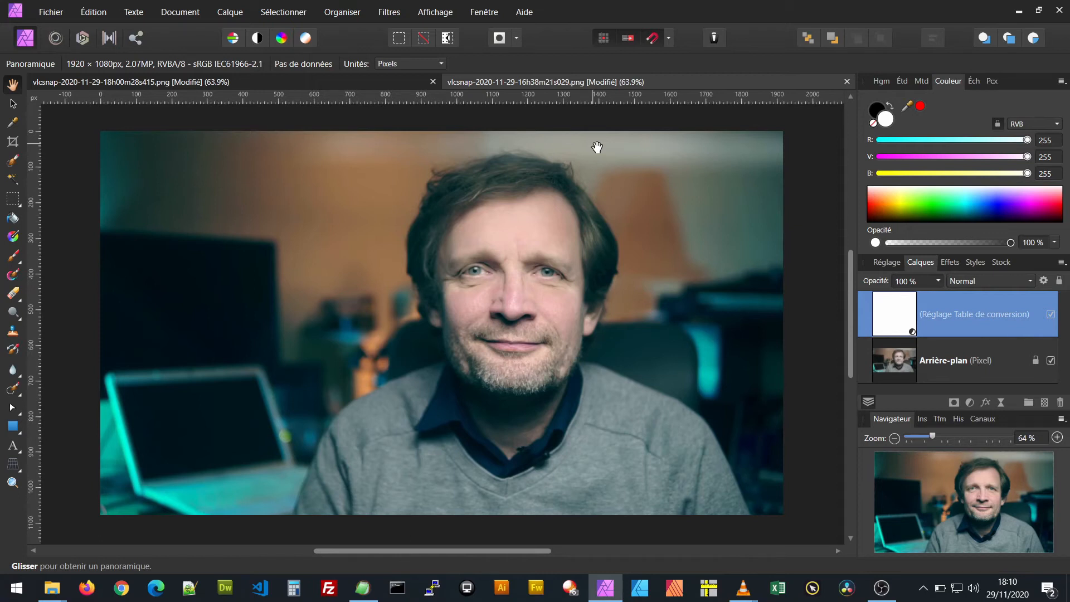
click(252, 81)
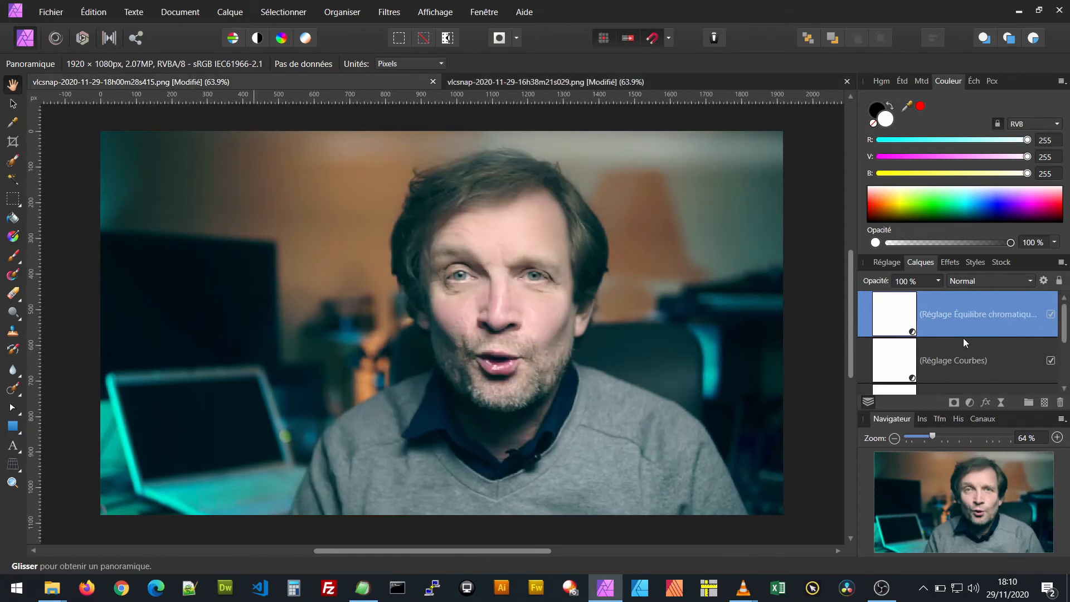
scroll(1012, 365, down, 3)
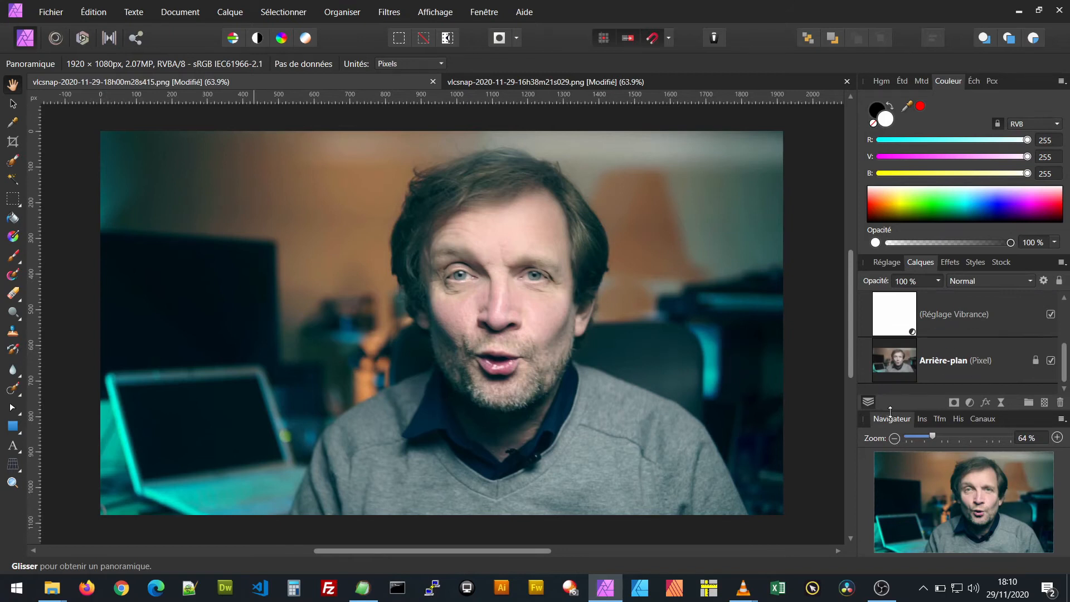
drag(890, 411, 890, 462)
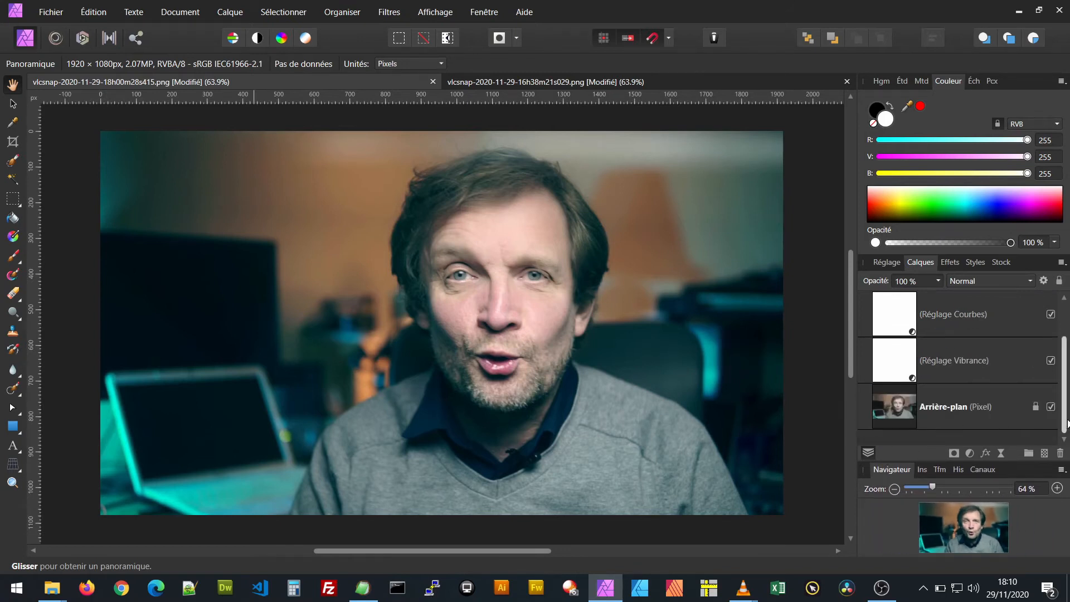
drag(1068, 423, 1063, 407)
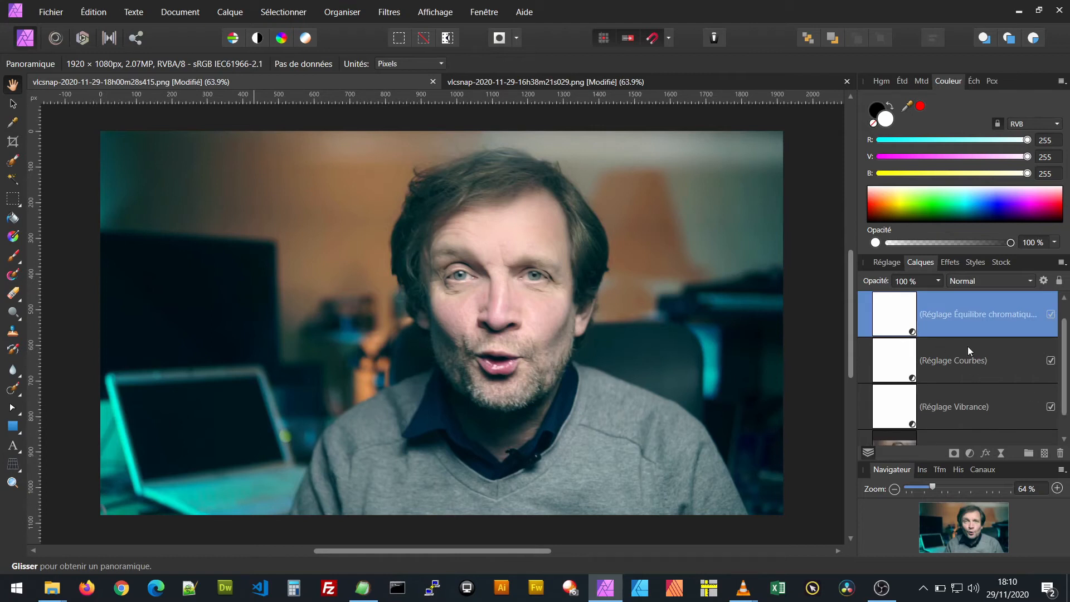
shift+click(947, 410)
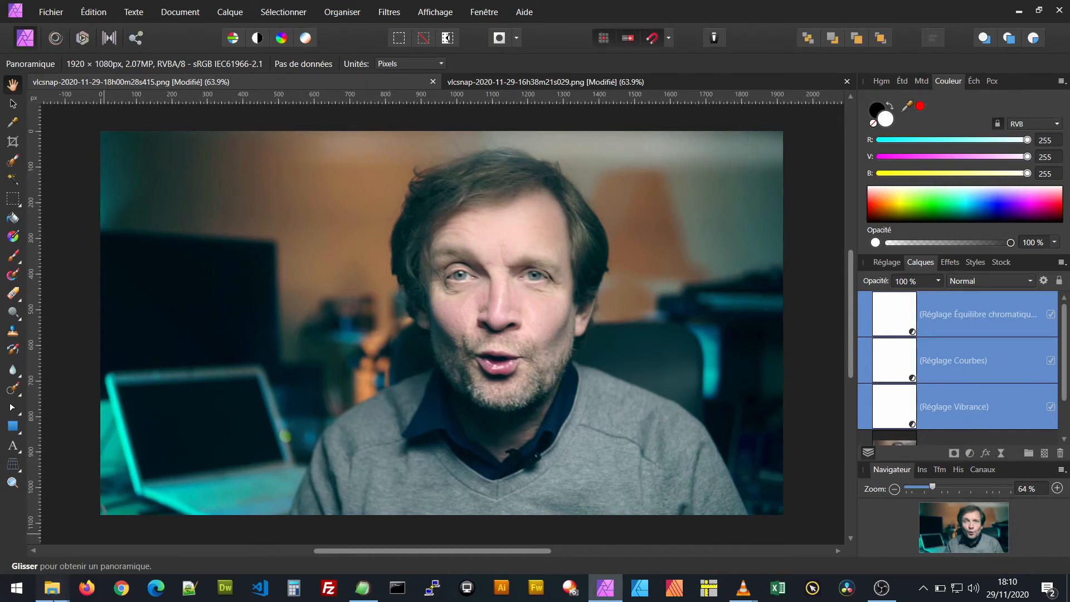
Switch to File Explorer and open neutral-lut.png from the episode-046-creer-une-LUT-affinty-obs folder in Affinity Photo
mouse_move(53, 600)
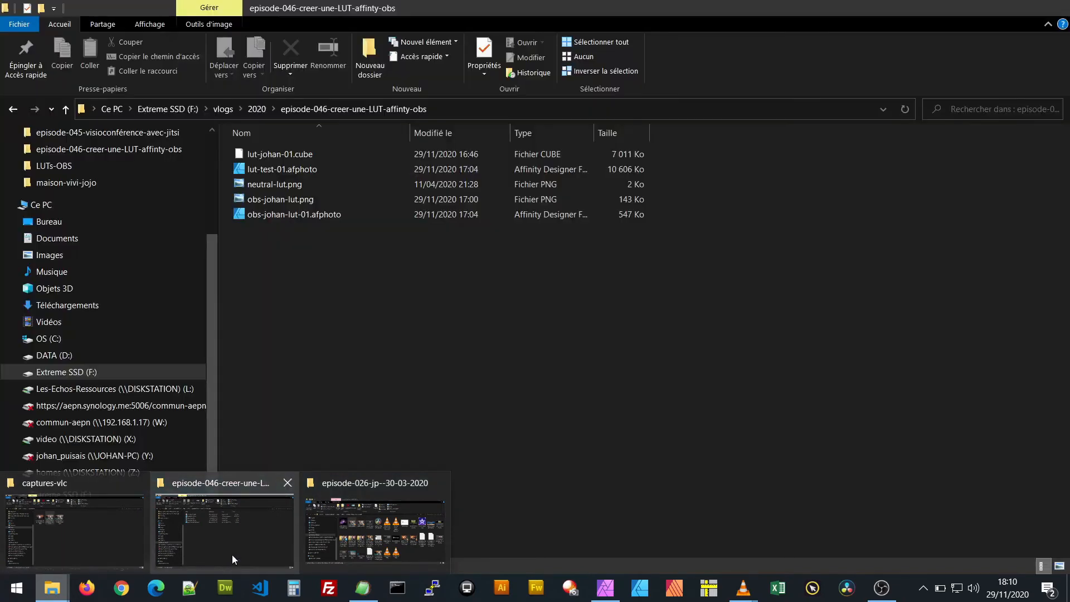
click(232, 554)
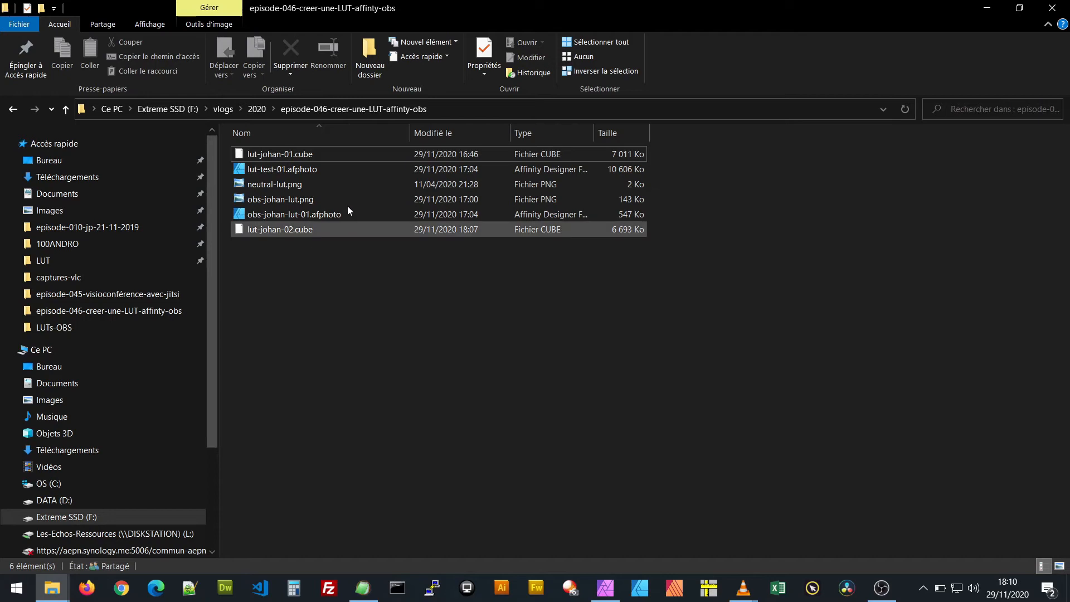
click(273, 187)
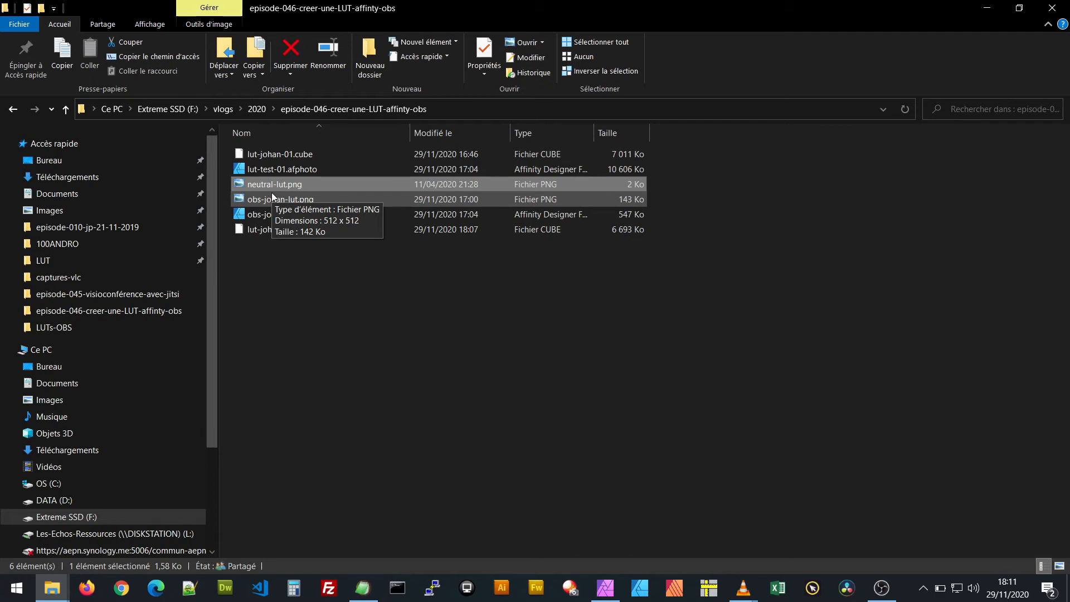
right_click(283, 185)
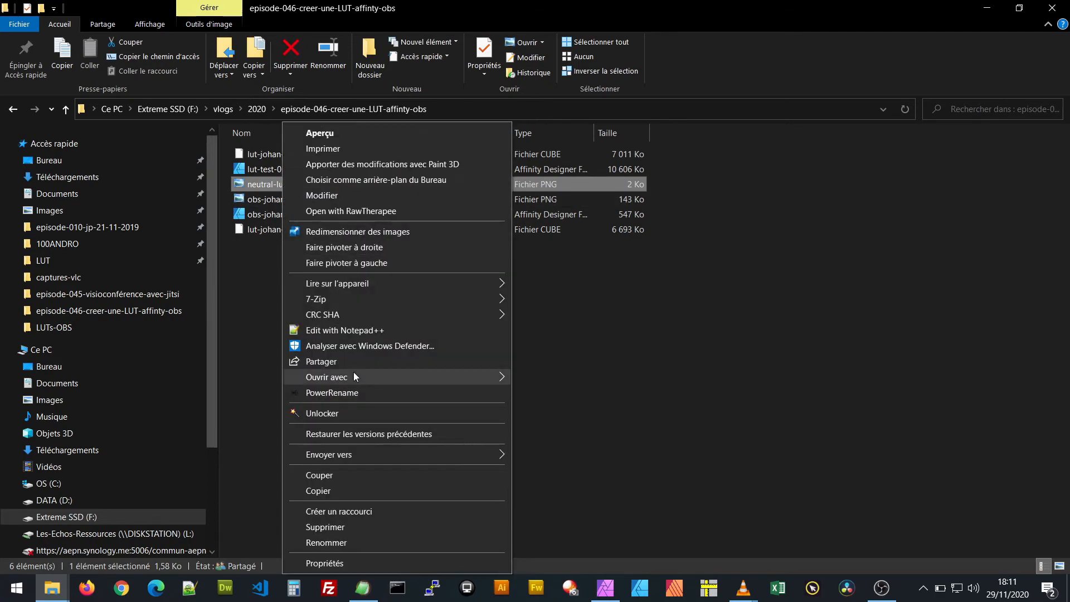
mouse_move(354, 377)
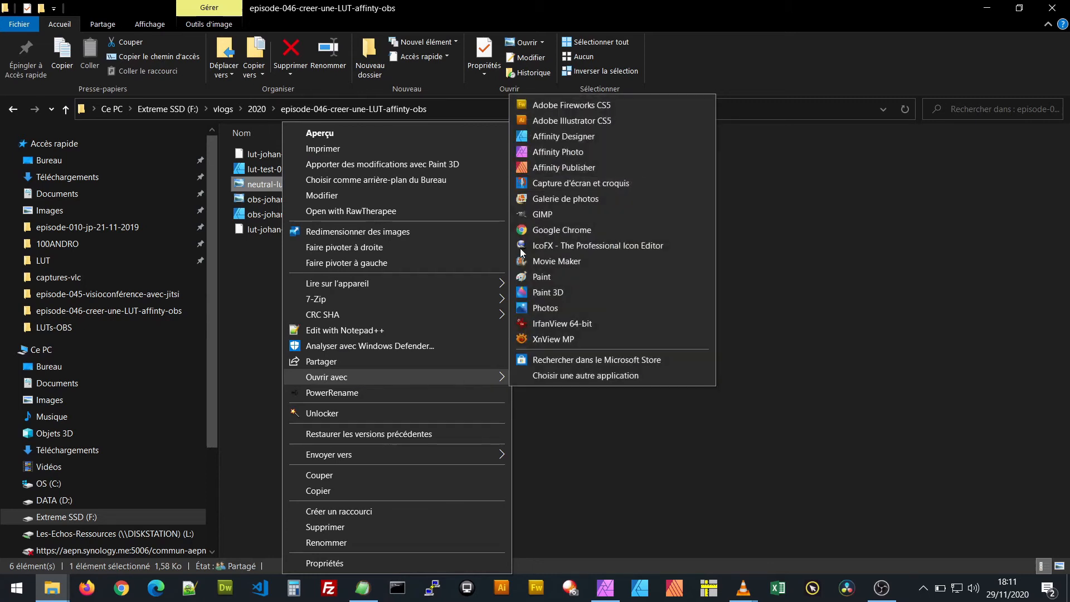
click(558, 152)
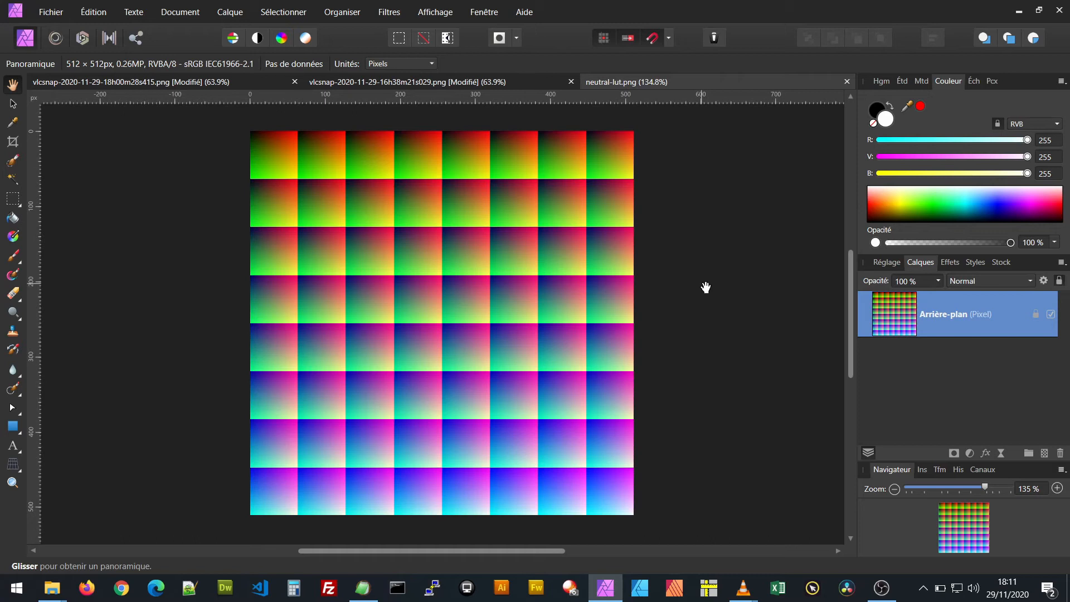
click(202, 82)
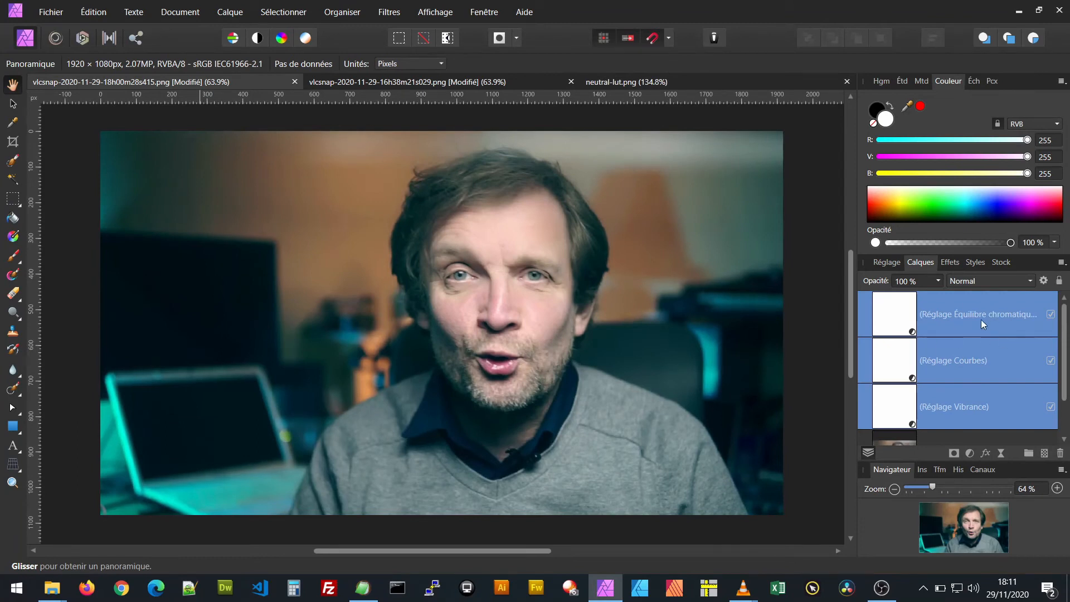
click(952, 312)
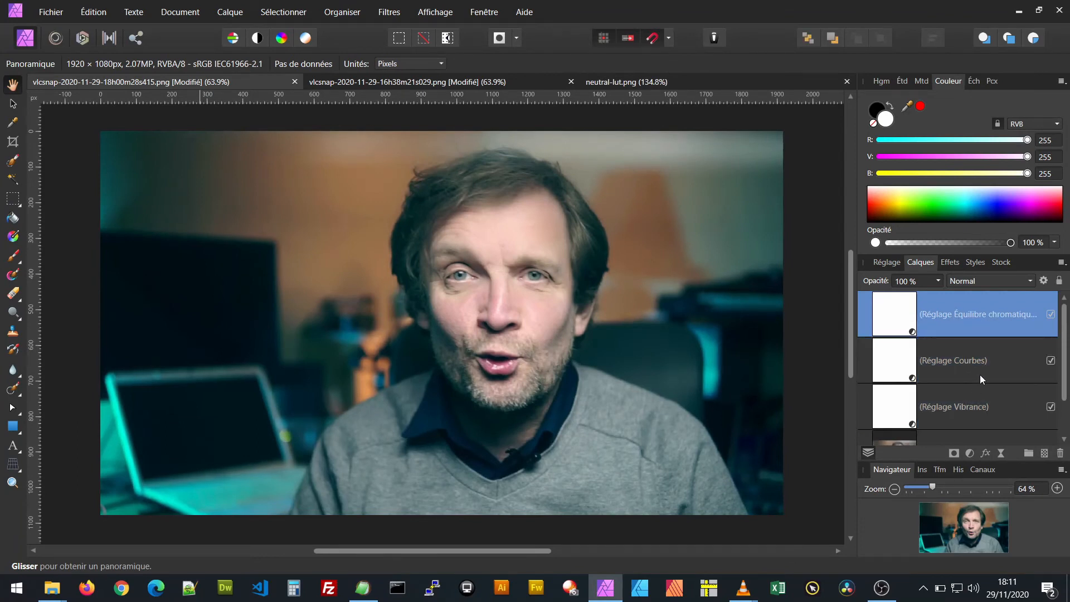
shift+click(978, 375)
shift+click(965, 410)
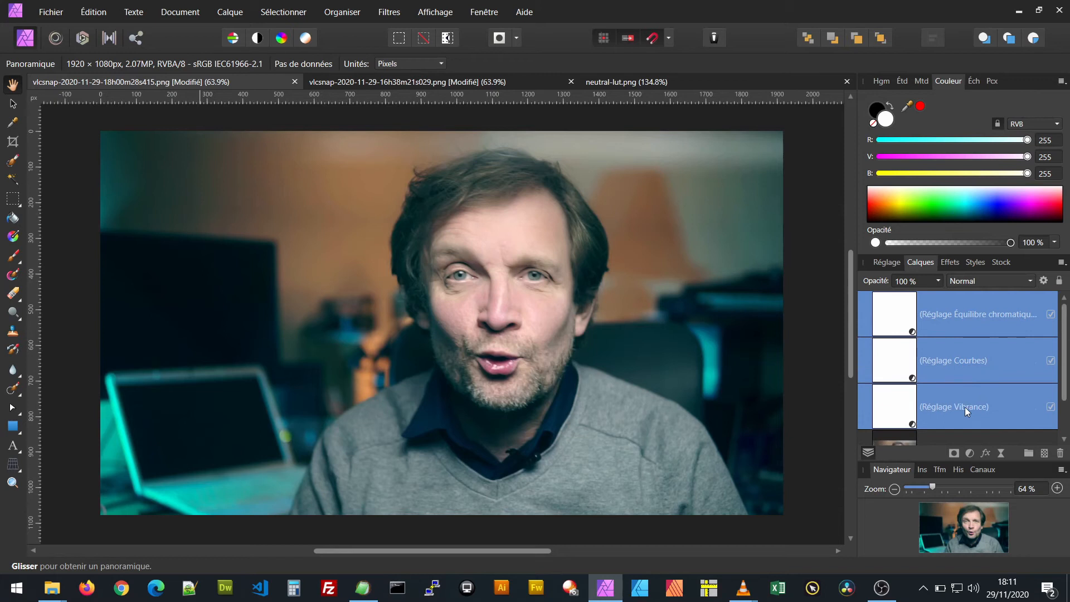
right_click(965, 407)
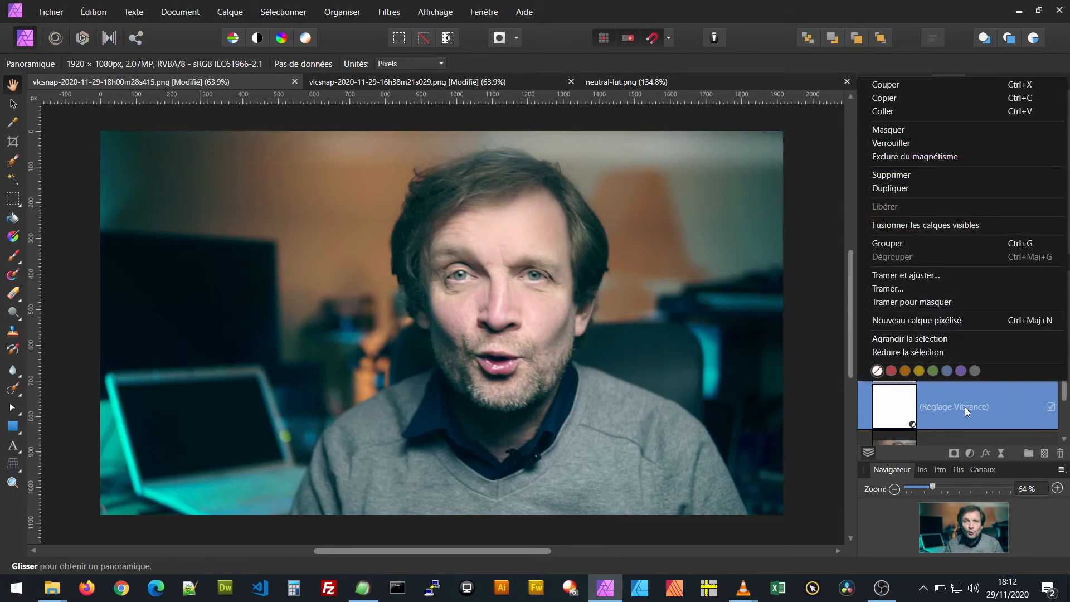
click(907, 100)
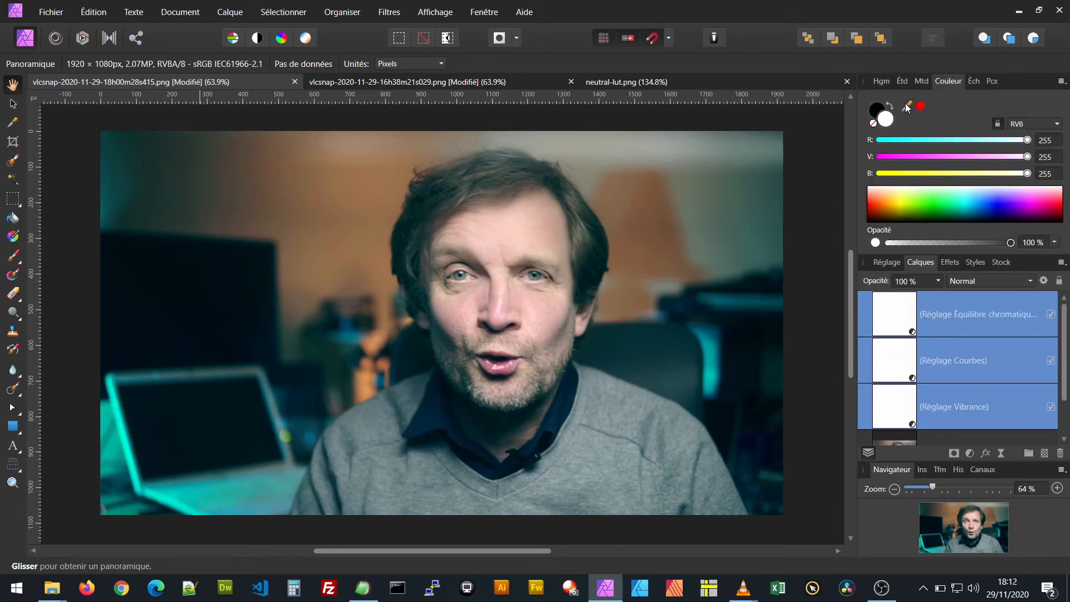
click(611, 85)
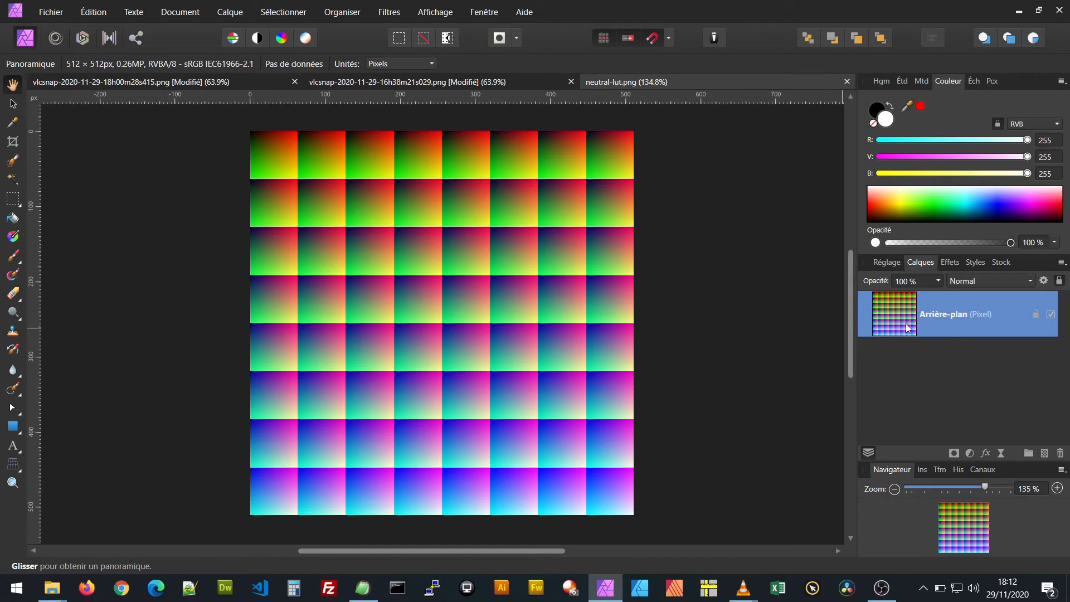
key(ctrl+v)
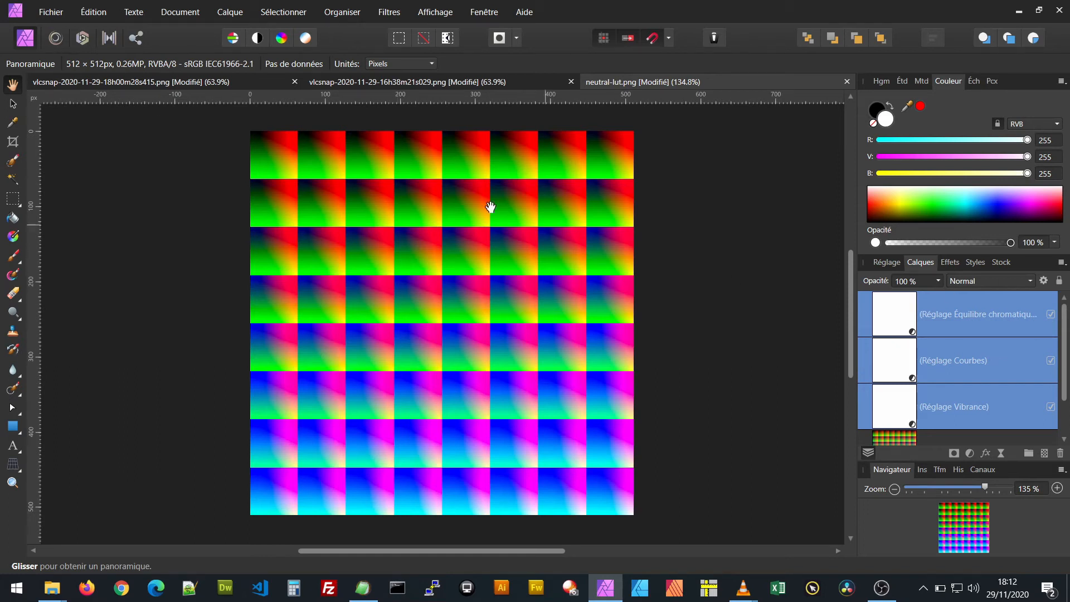
Compare the neutral LUT image with and without the three pasted adjustments, leaving them visible
click(1052, 316)
click(1052, 316)
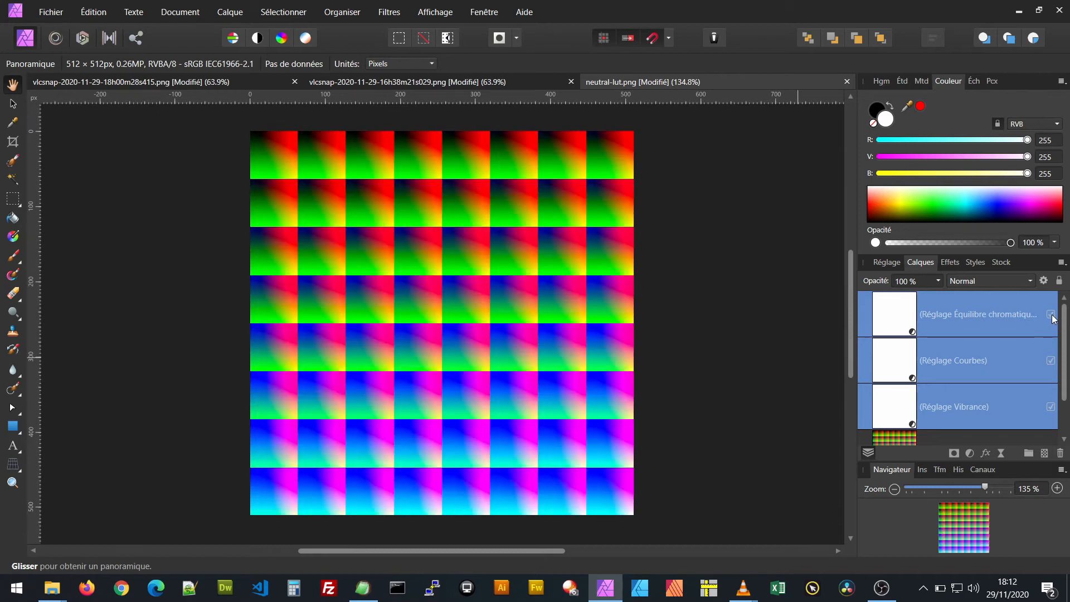
click(1052, 316)
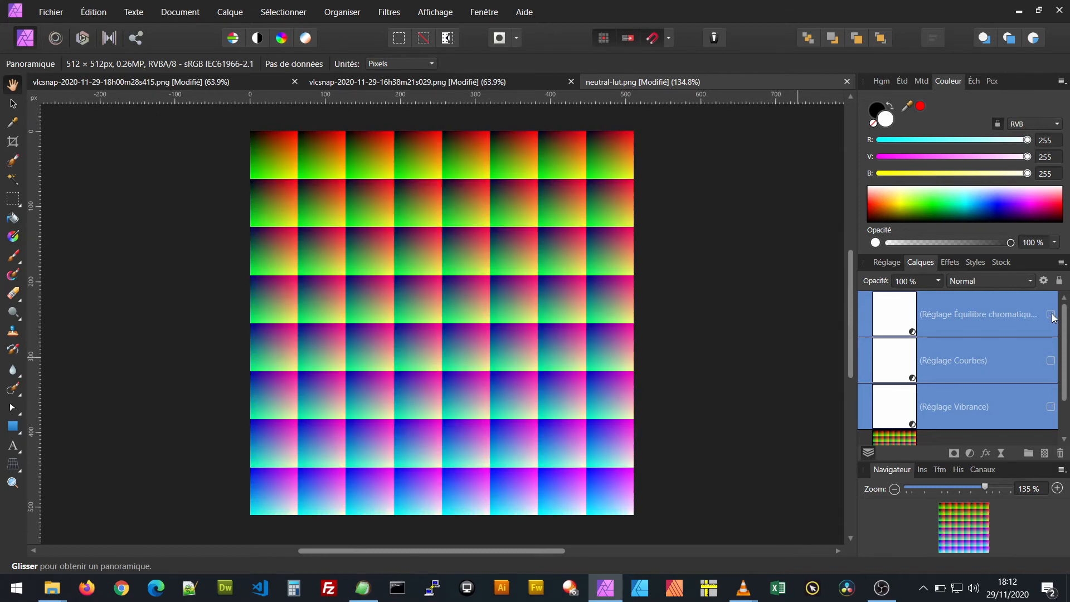
click(1052, 316)
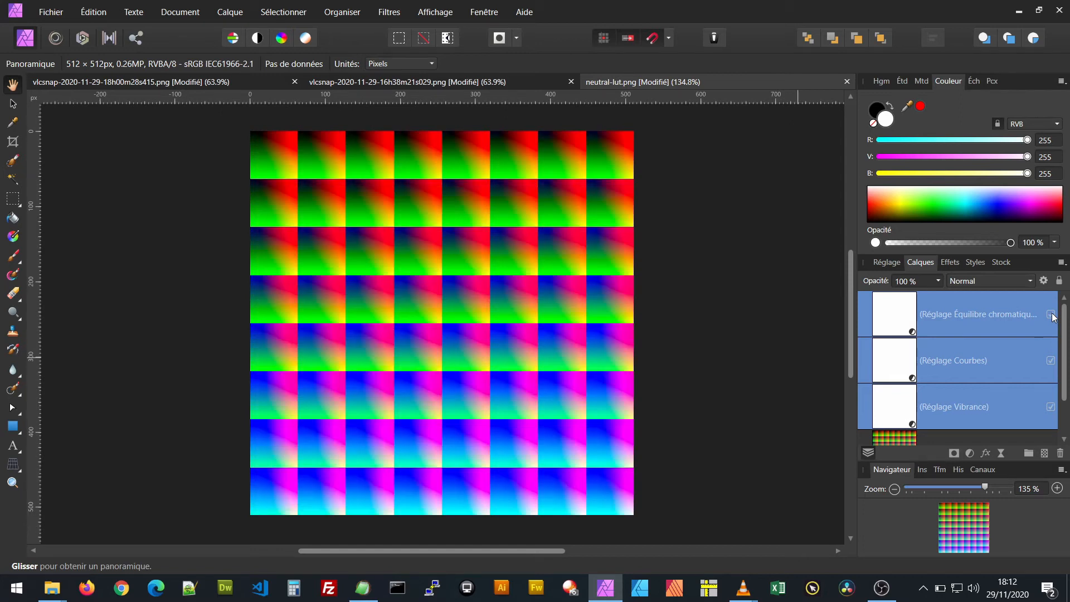
Export neutral-lut.png with its adjustments as a 512 × 512 px PNG named obs-johan-lut-02.png in the episode-046-creer-une-LUT-affinty-obs folder
click(53, 14)
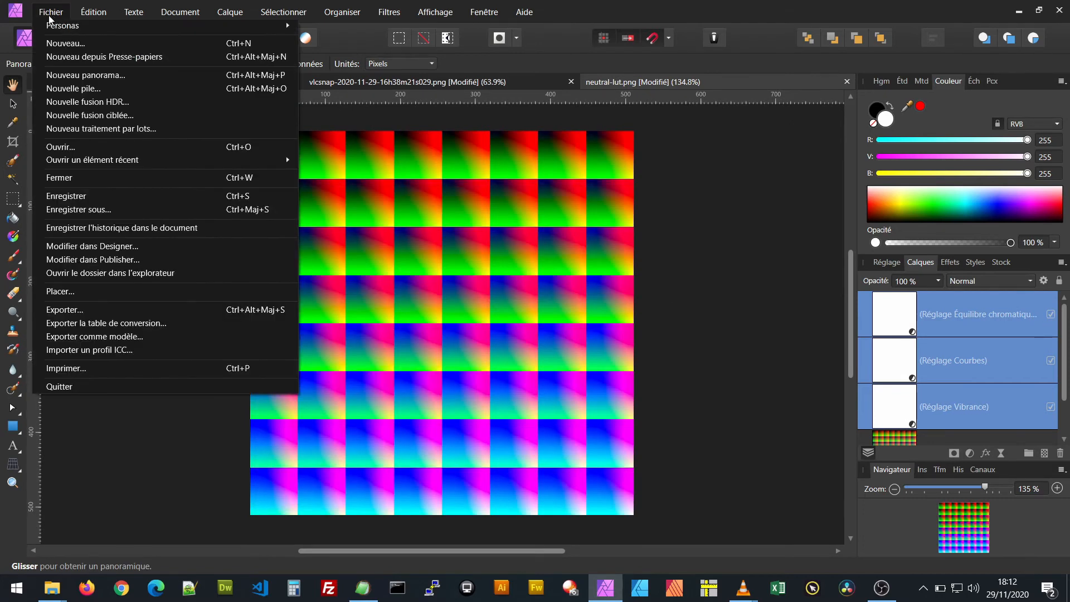
click(78, 311)
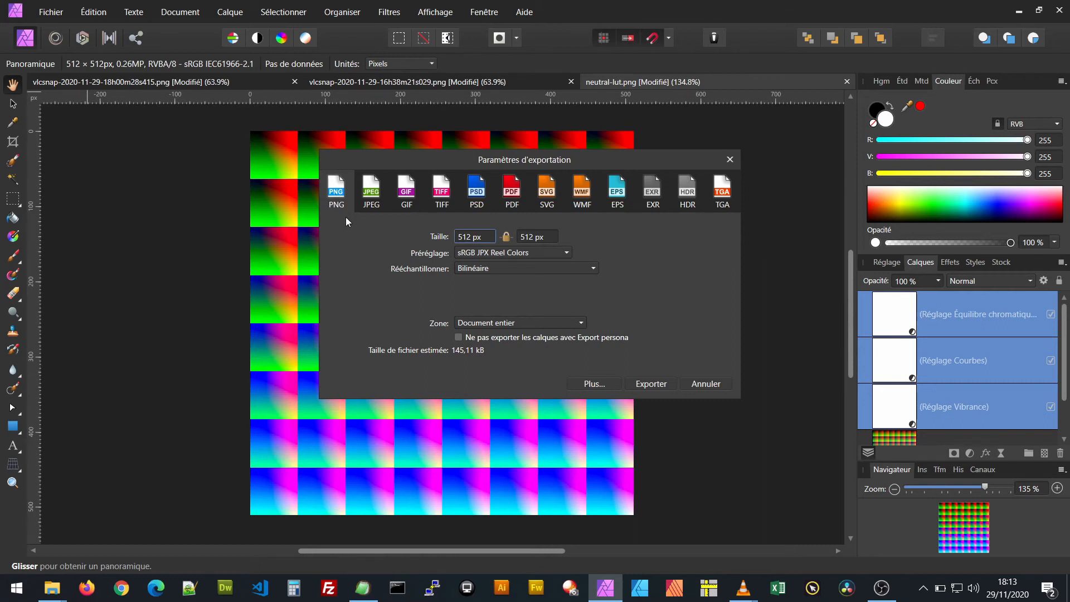
click(662, 389)
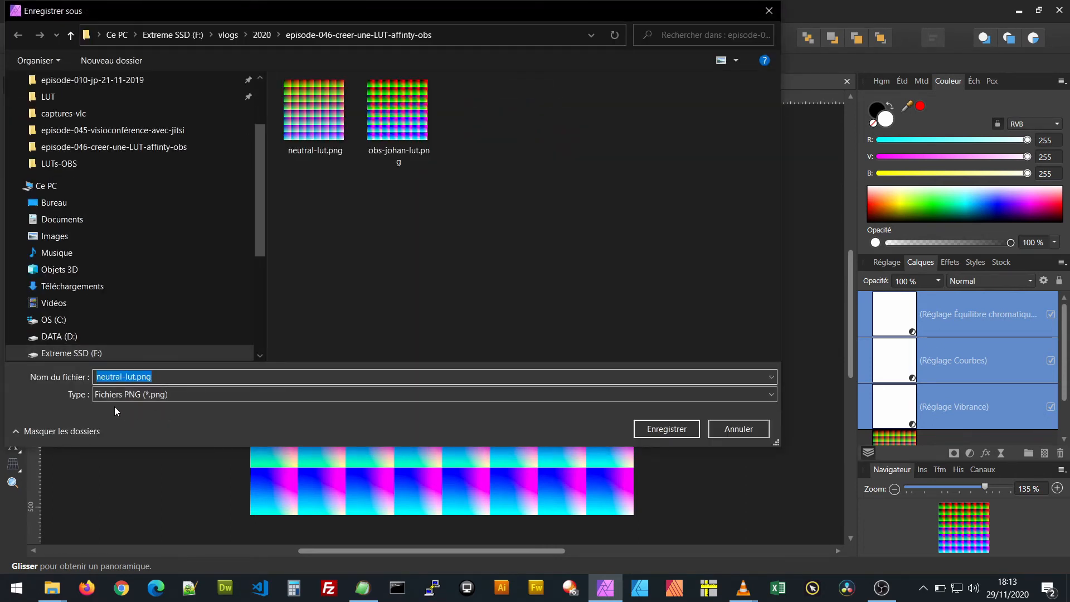
click(135, 377)
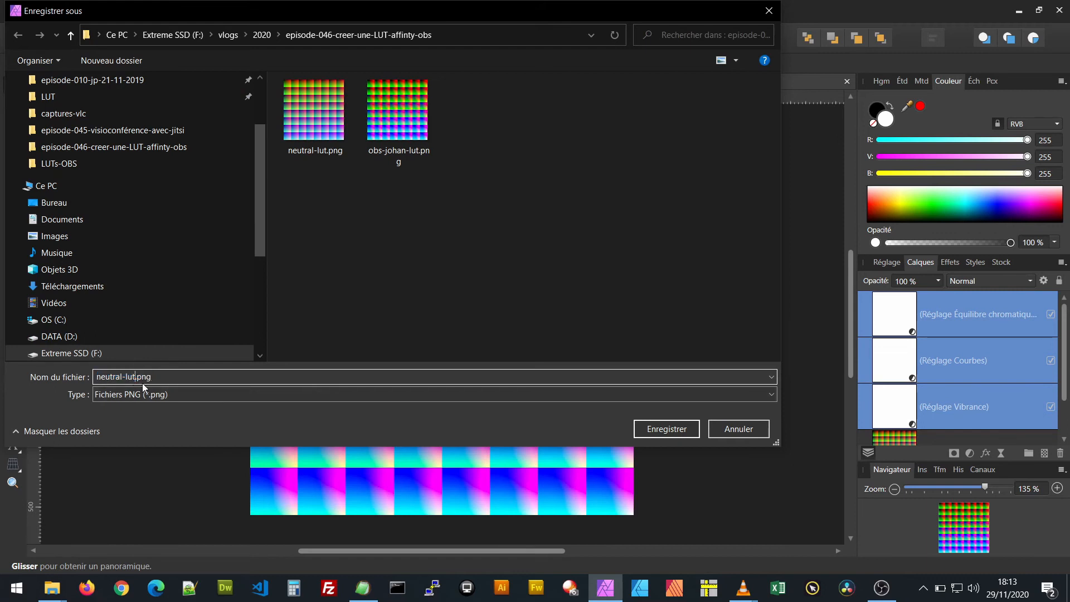
click(408, 161)
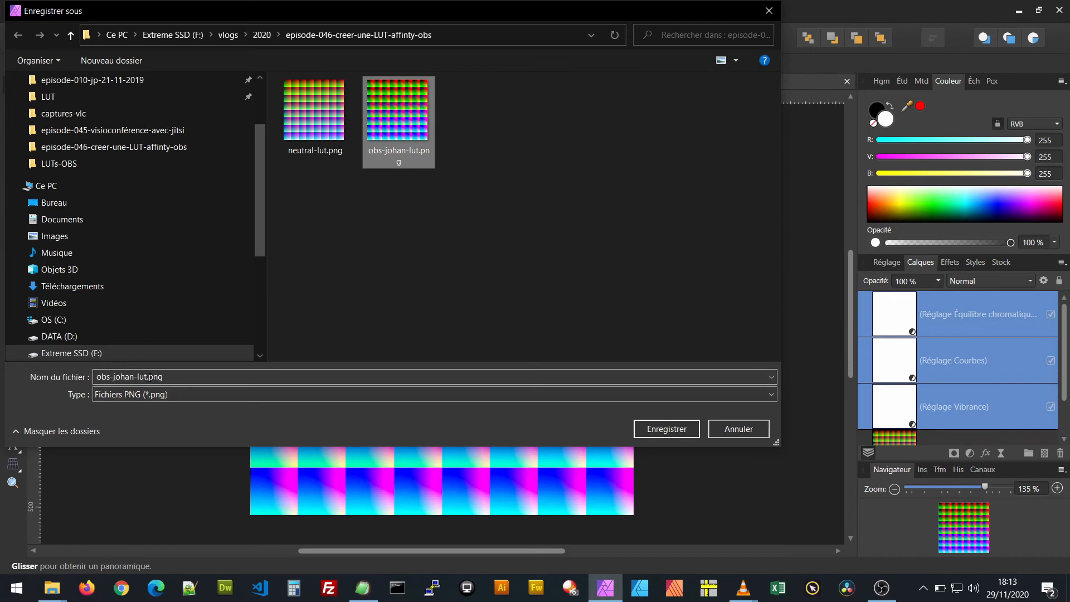
click(145, 377)
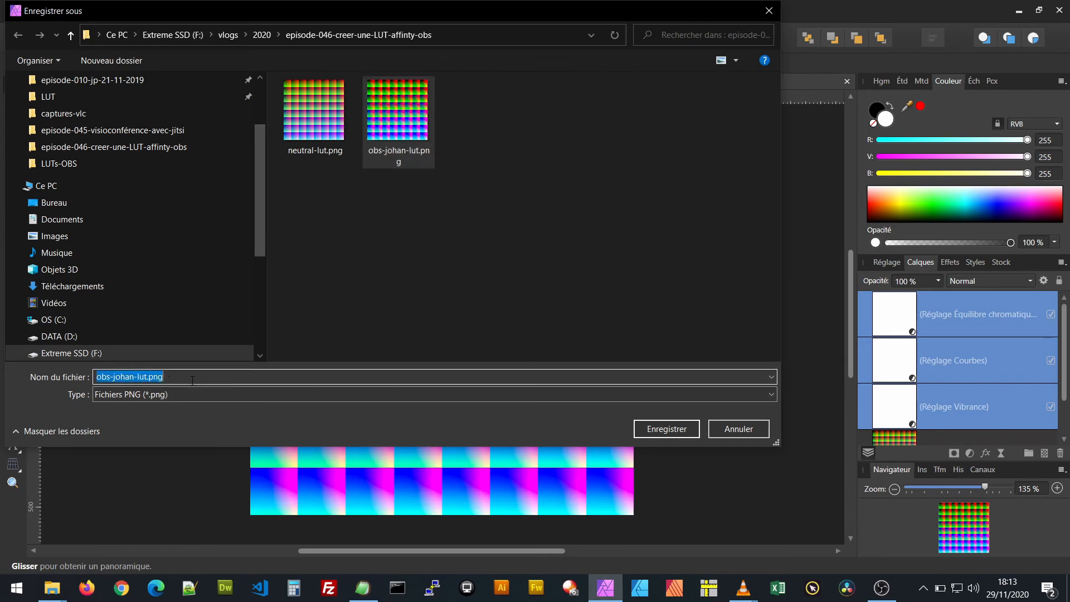
click(147, 377)
text(-02)
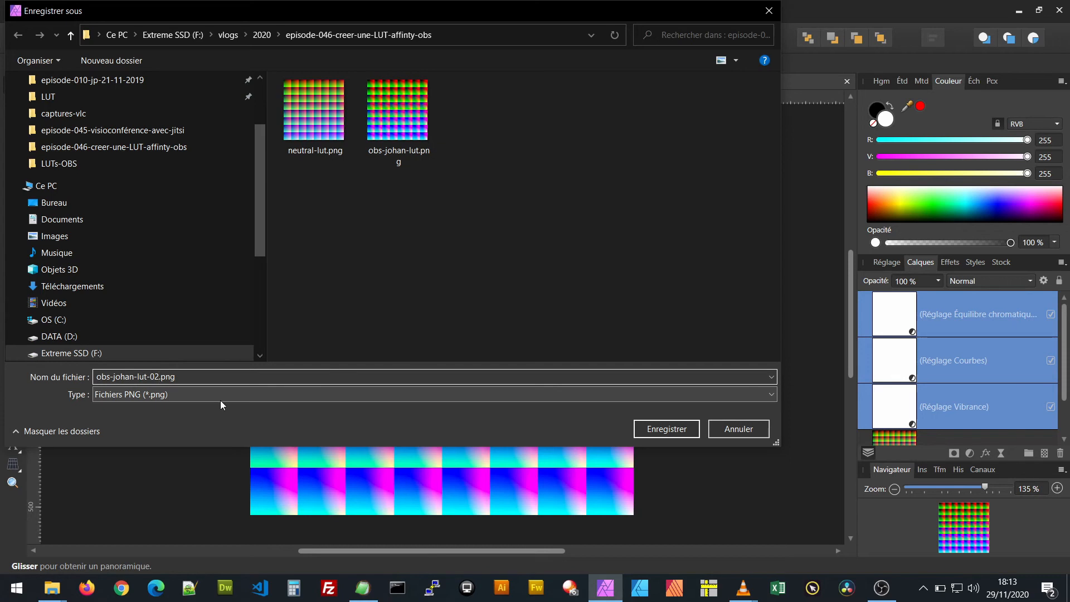
click(674, 431)
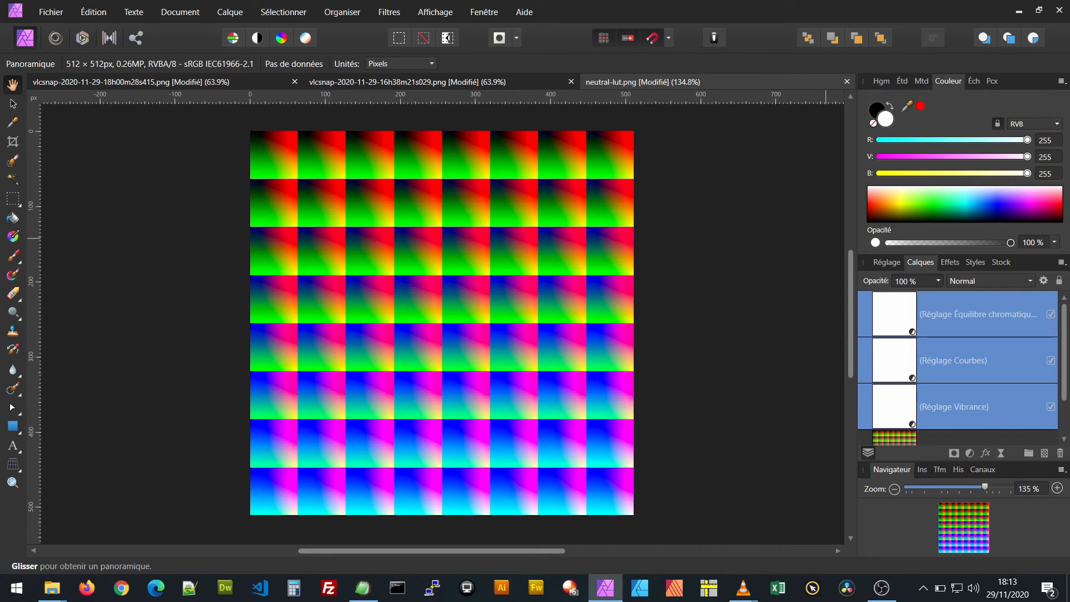
Switch to OBS Studio and open the filters of the Périphérique de capture vidéo source in Scéne FaceCam Sony
key(alt+Tab)
drag(1069, 37, 575, 4)
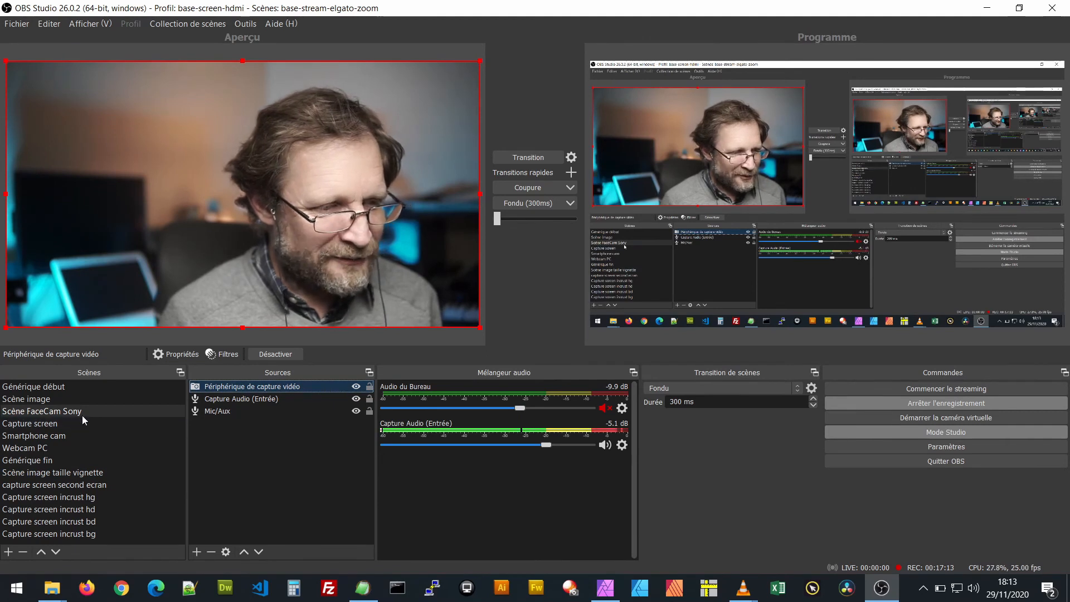
right_click(250, 392)
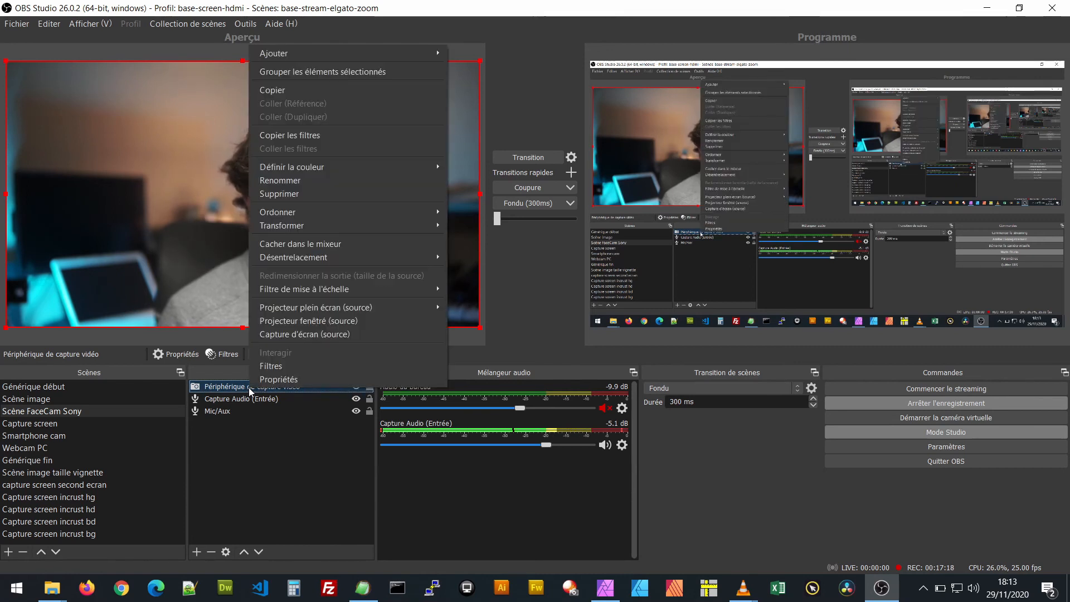
click(276, 367)
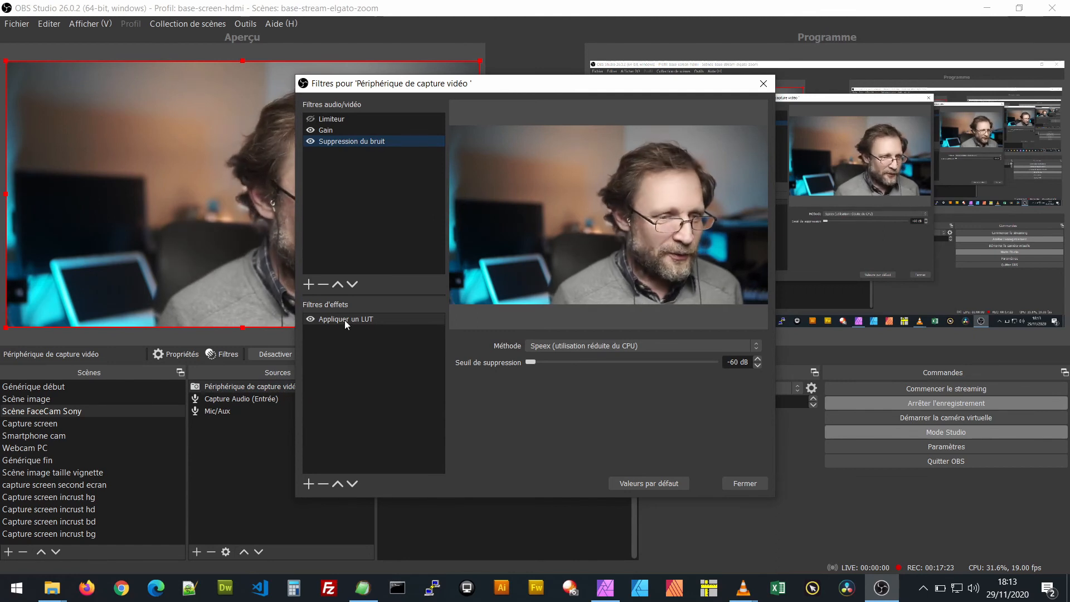
Compare the camera image with and without the Appliquer un LUT filter, leaving the filter enabled
click(312, 320)
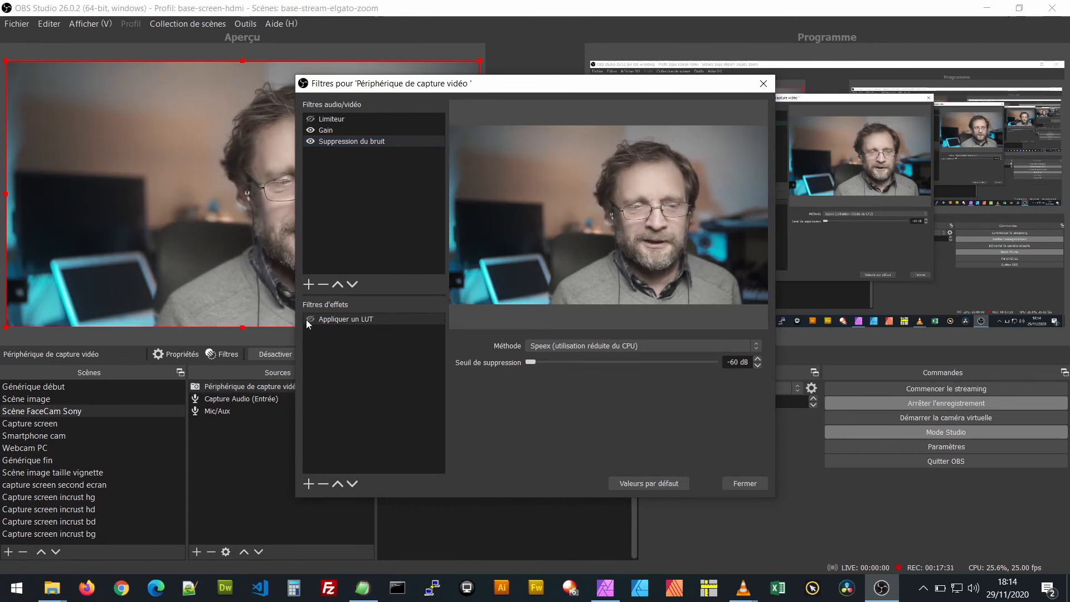
click(308, 320)
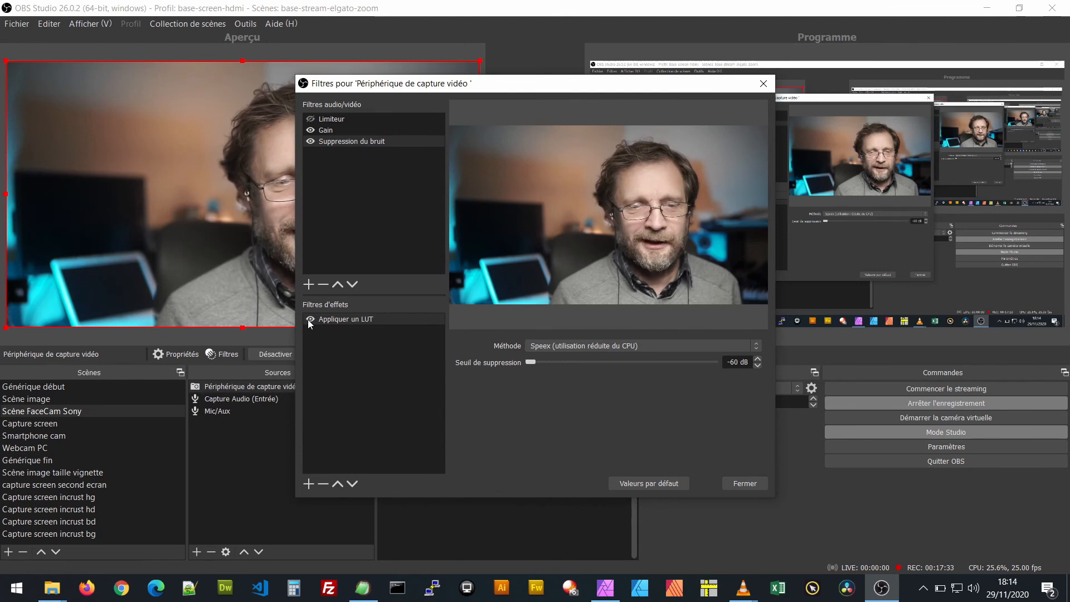
click(308, 320)
click(309, 320)
click(310, 320)
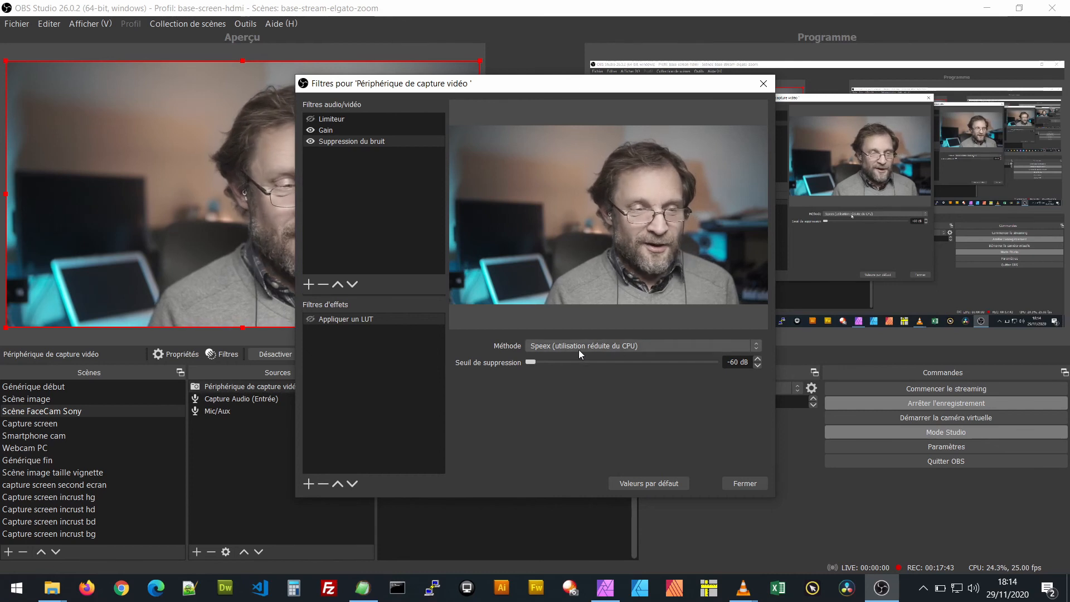
click(310, 319)
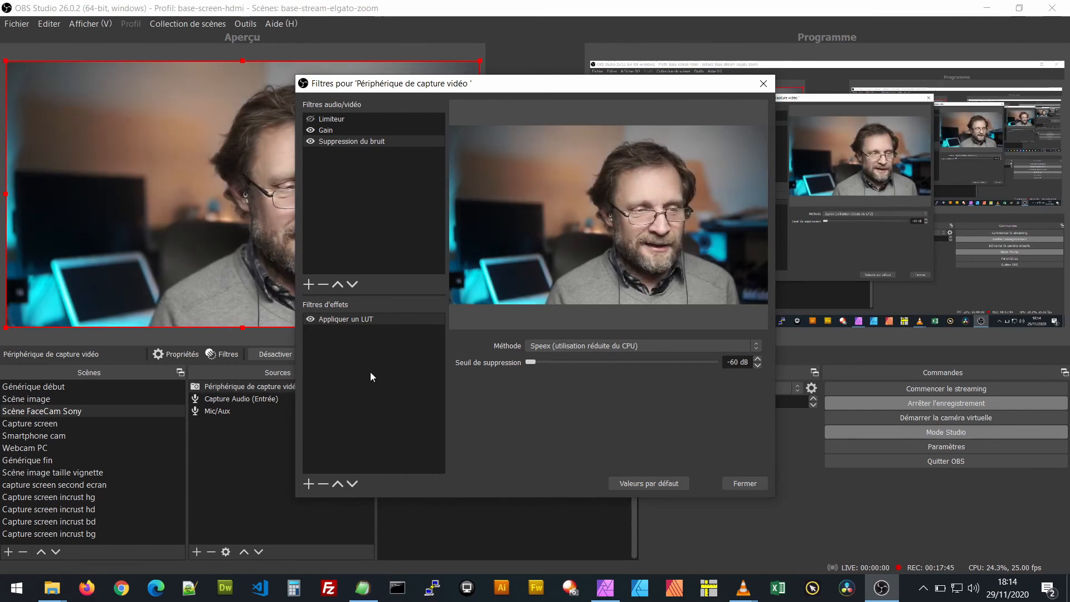
Load obs-johan-lut-02.png from the episode-046-creer-une-LUT-affinty-obs folder into the Appliquer un LUT filter and close the filter settings
click(368, 319)
click(743, 345)
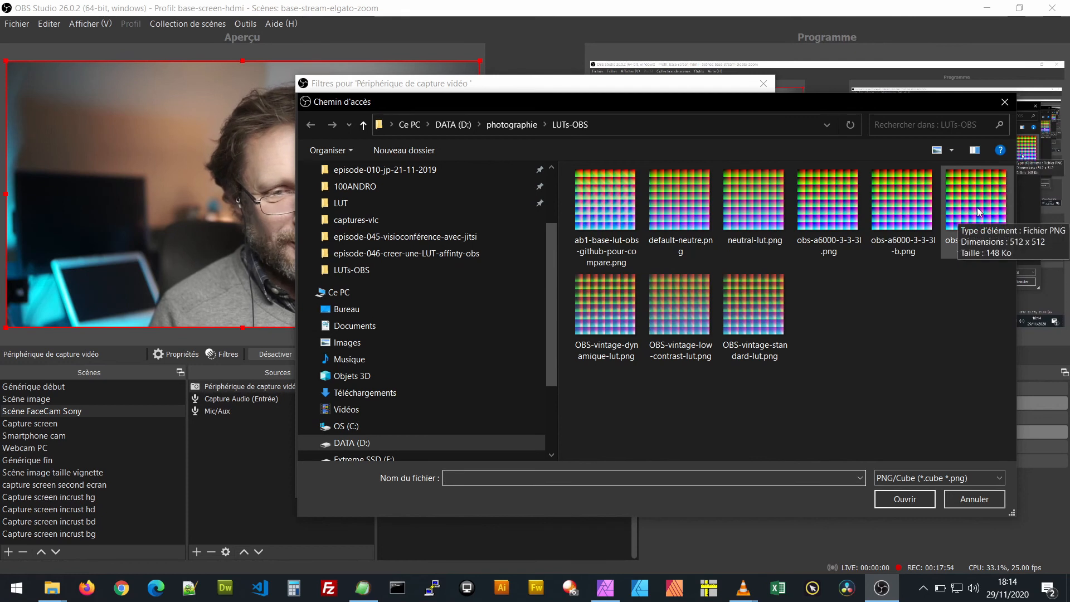
click(407, 260)
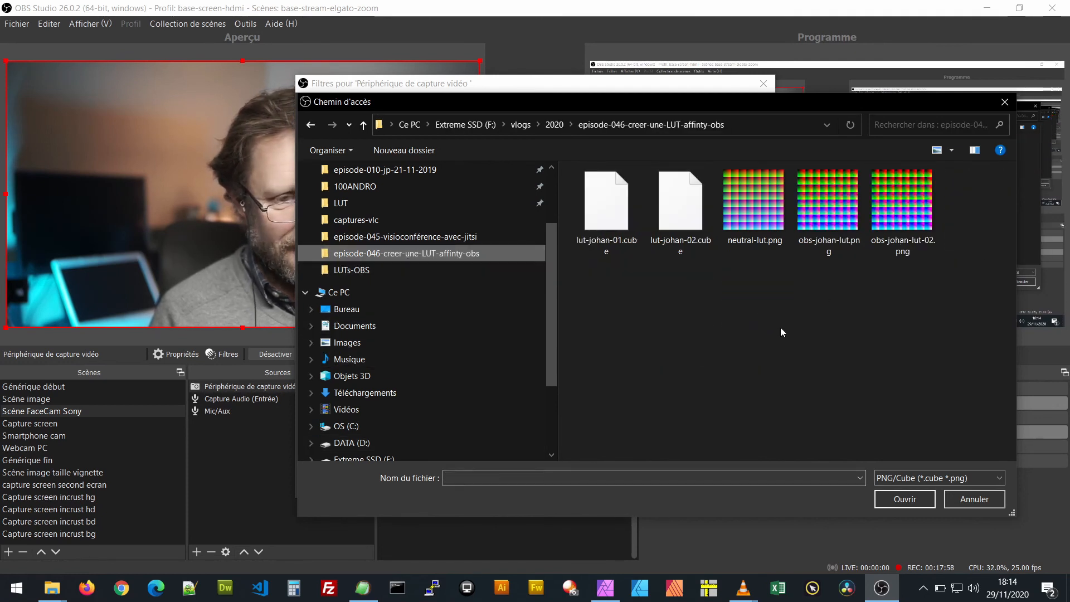
click(899, 206)
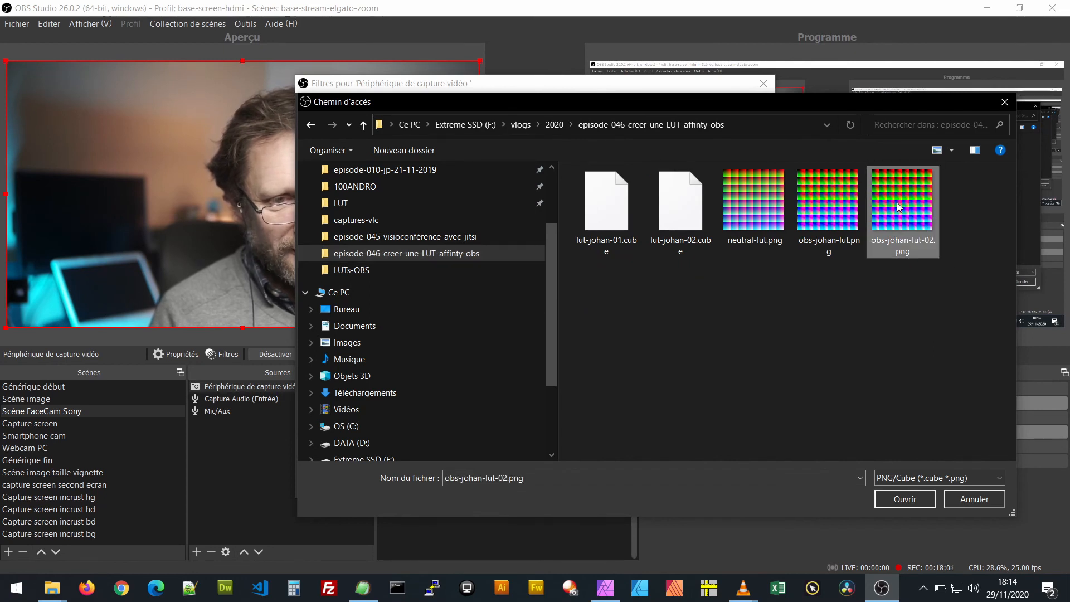
click(917, 500)
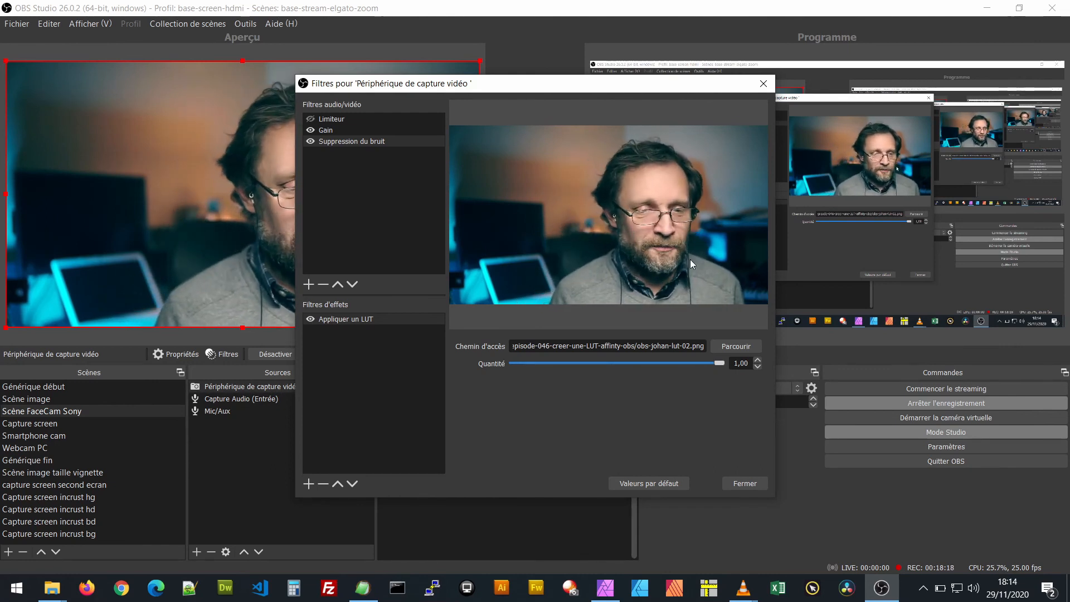
click(742, 483)
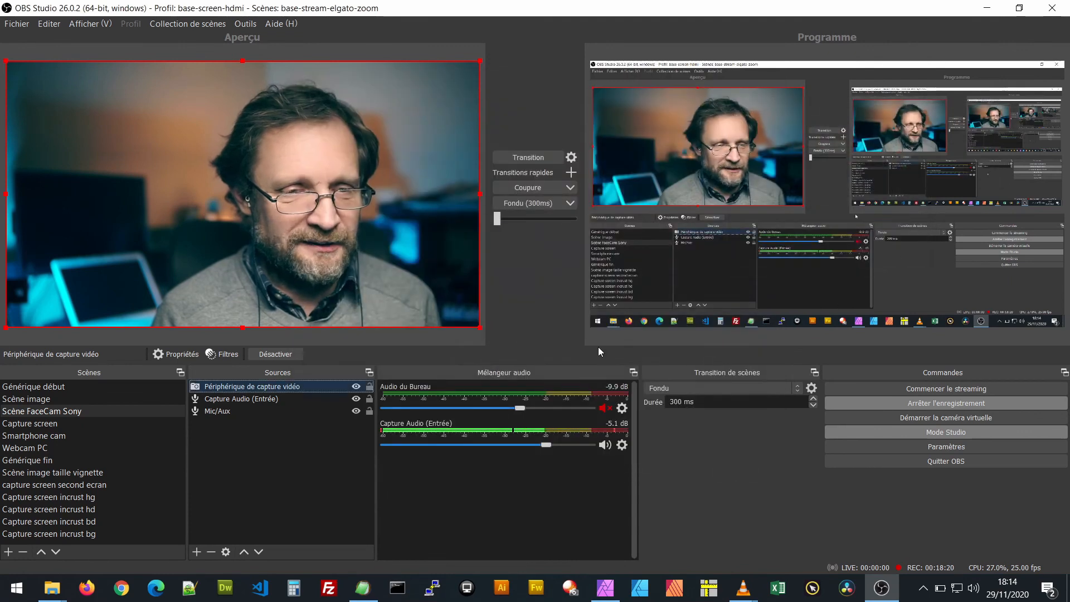